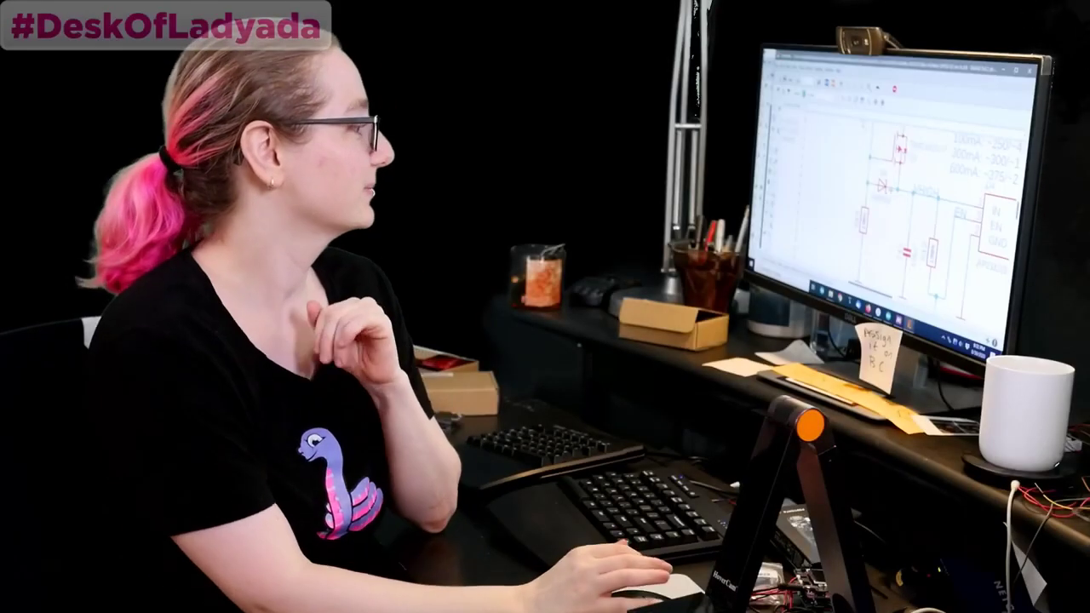
Zoom in on diode D4 in EAGLE and bring up the Digi-Key MBR0540-TP product page.
key(alt+Tab)
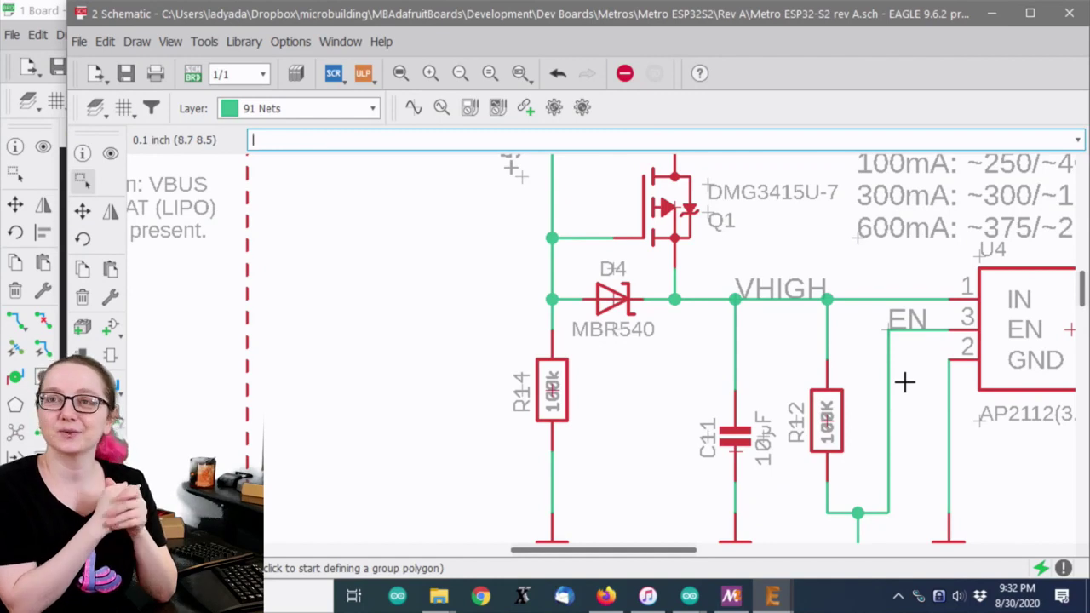
scroll(643, 322, up, 2)
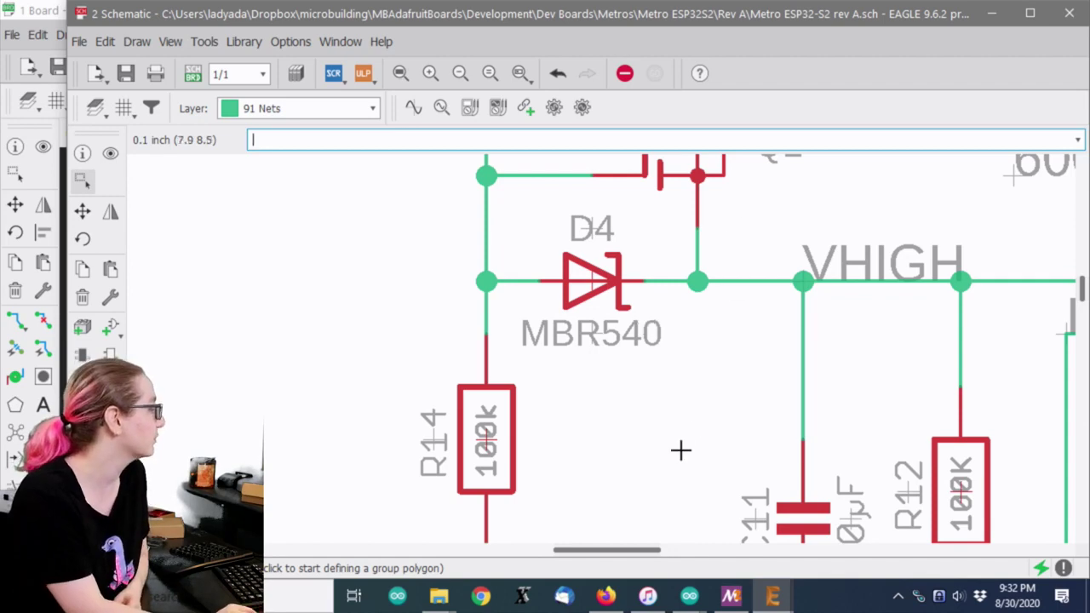
click(605, 596)
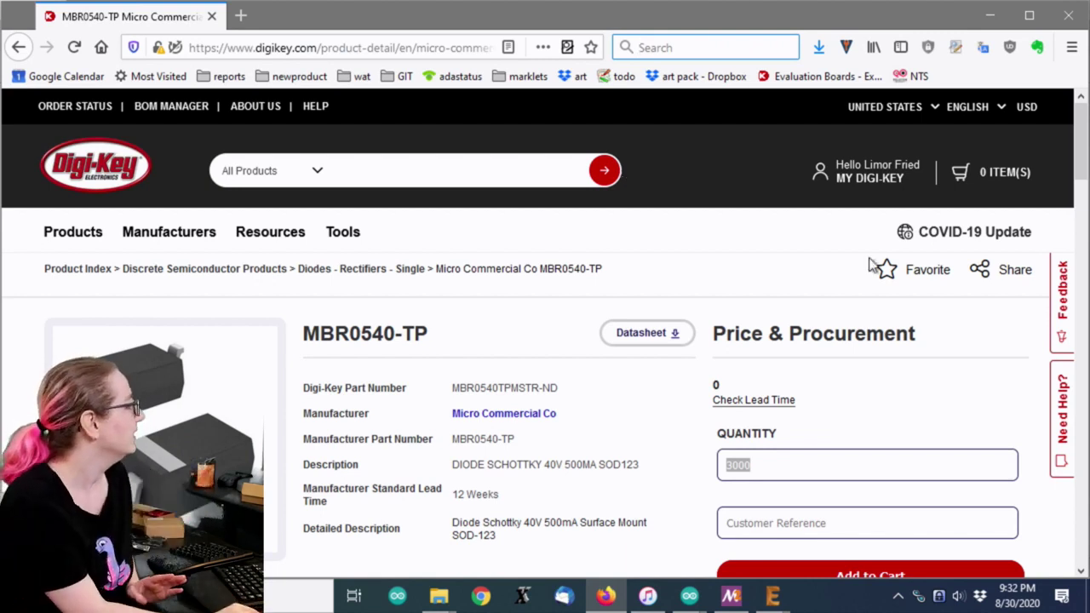
click(873, 420)
scroll(830, 366, down, 2)
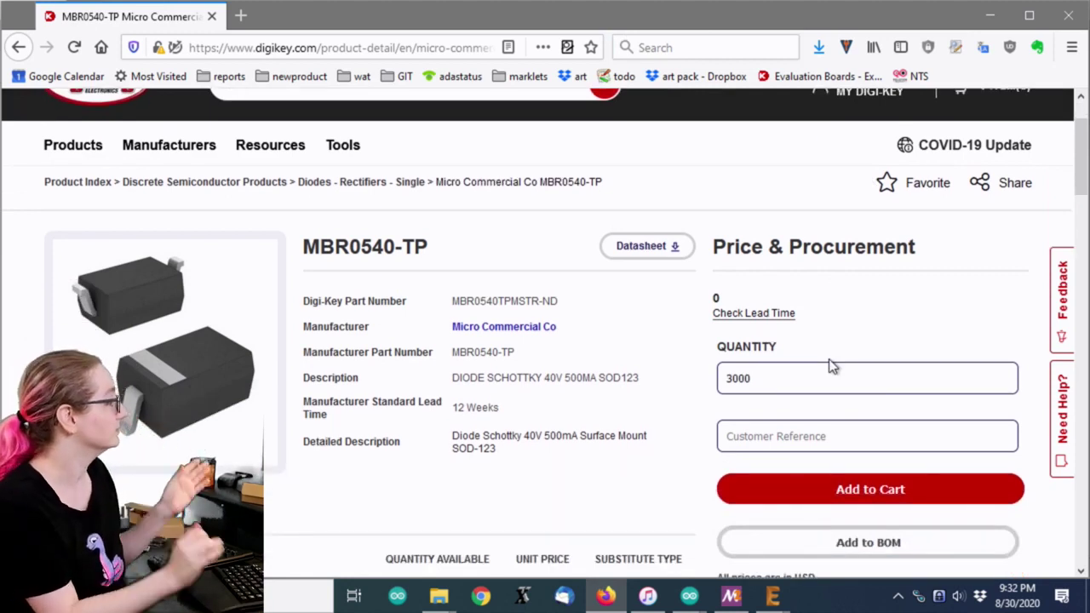
click(740, 315)
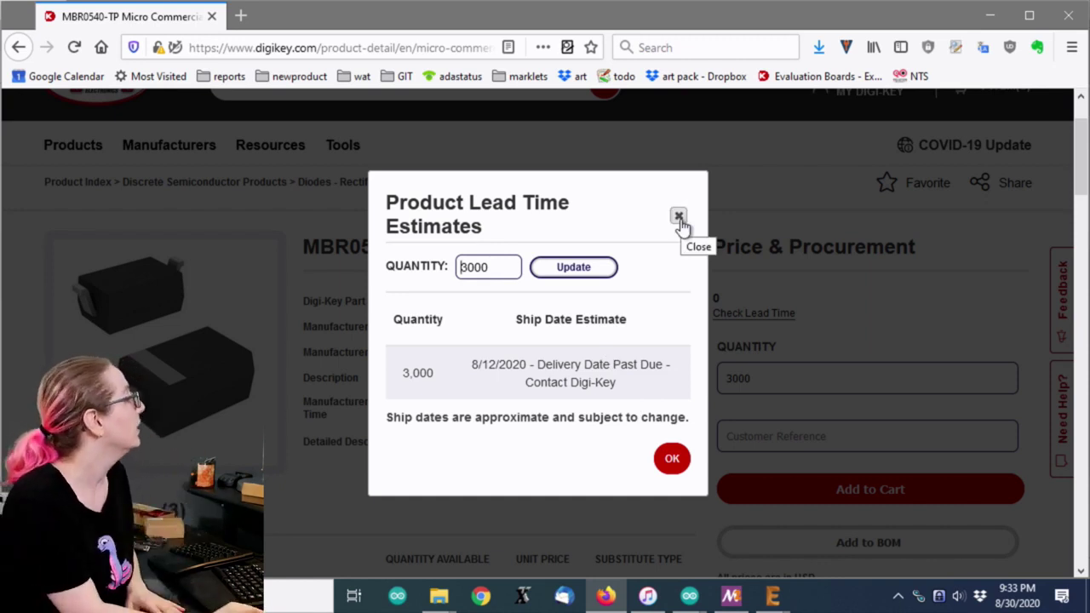
click(679, 218)
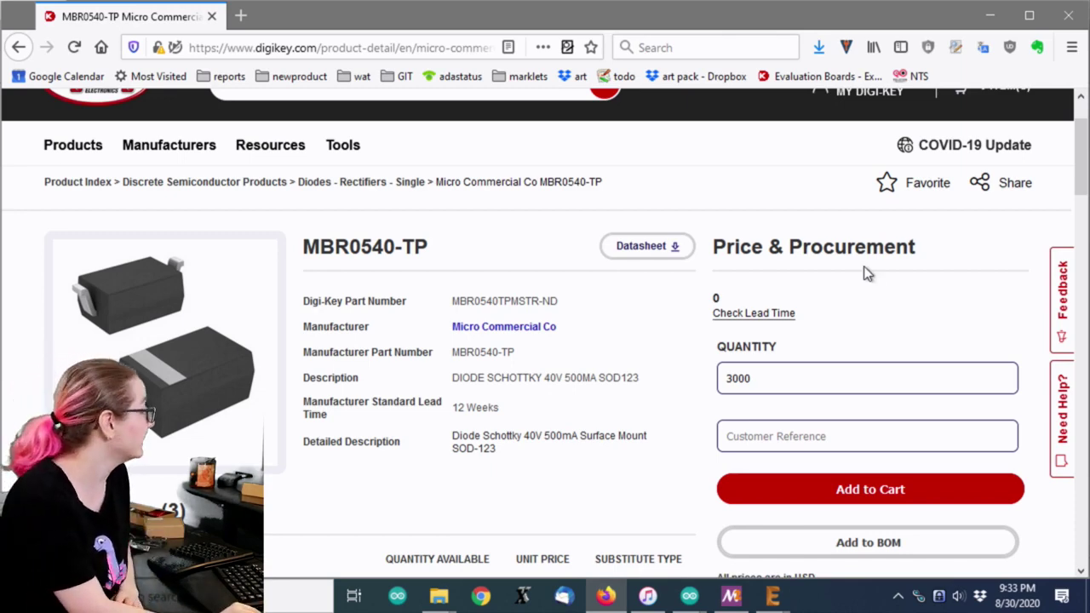
scroll(877, 269, down, 4)
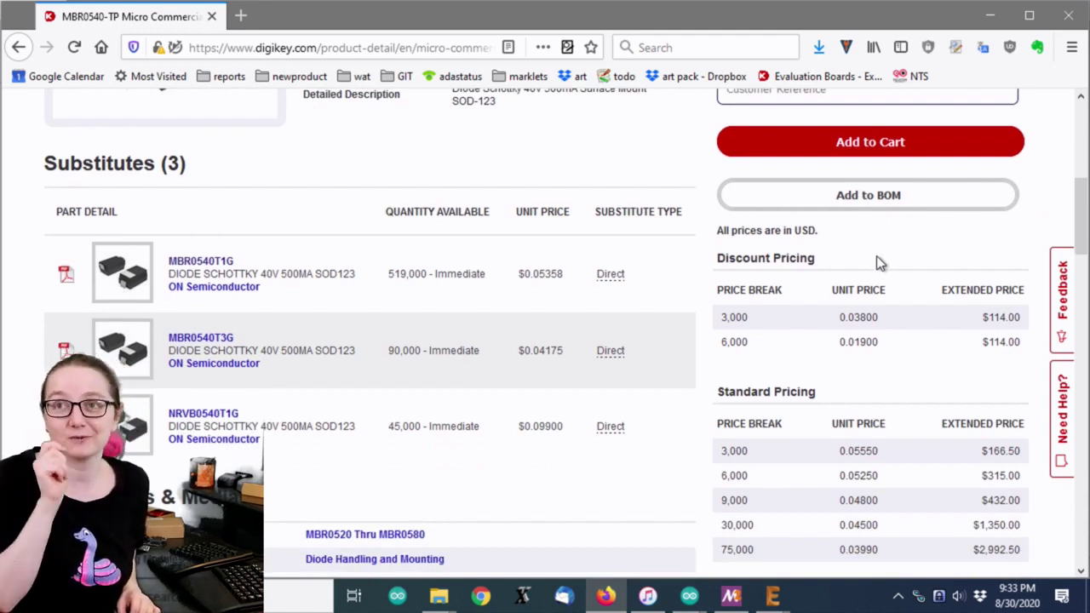
scroll(852, 252, down, 1)
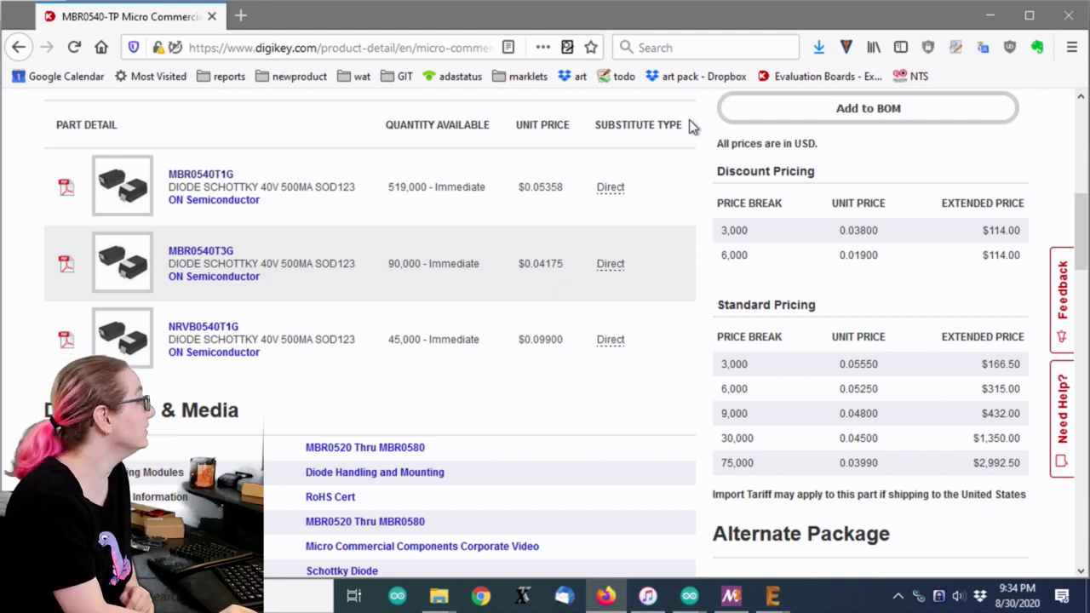
mouse_move(616, 192)
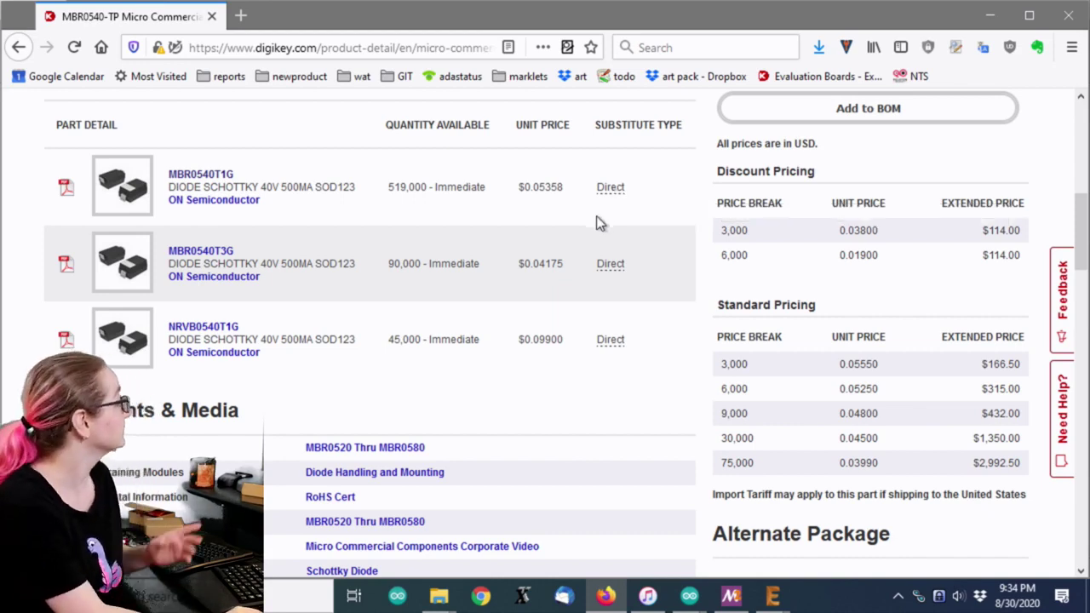
scroll(628, 263, up, 4)
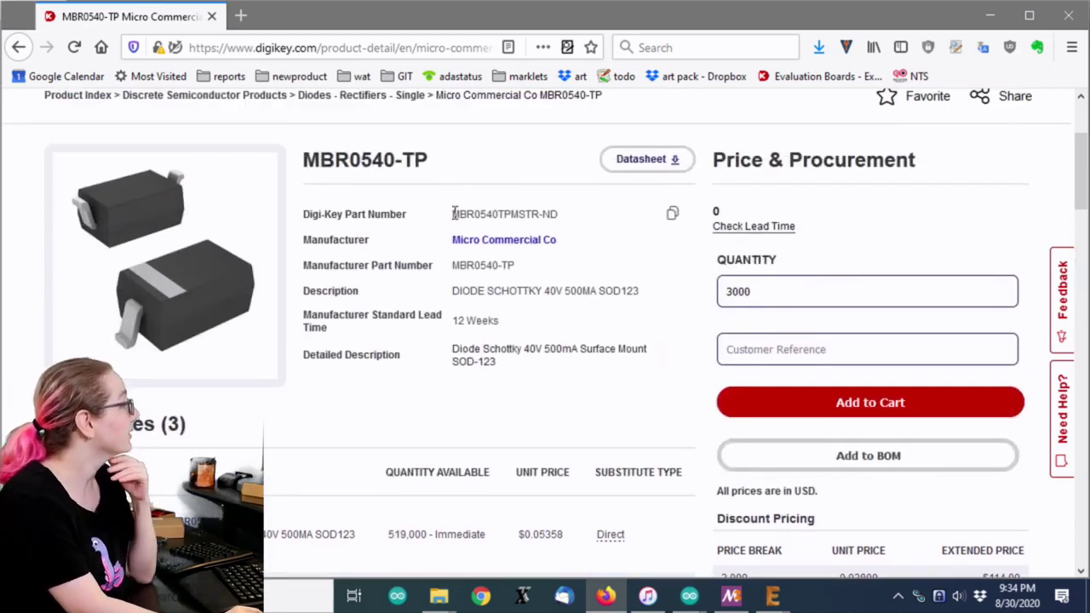
Open the MBR0540T1G product page from the Substitutes table.
drag(452, 213, 501, 215)
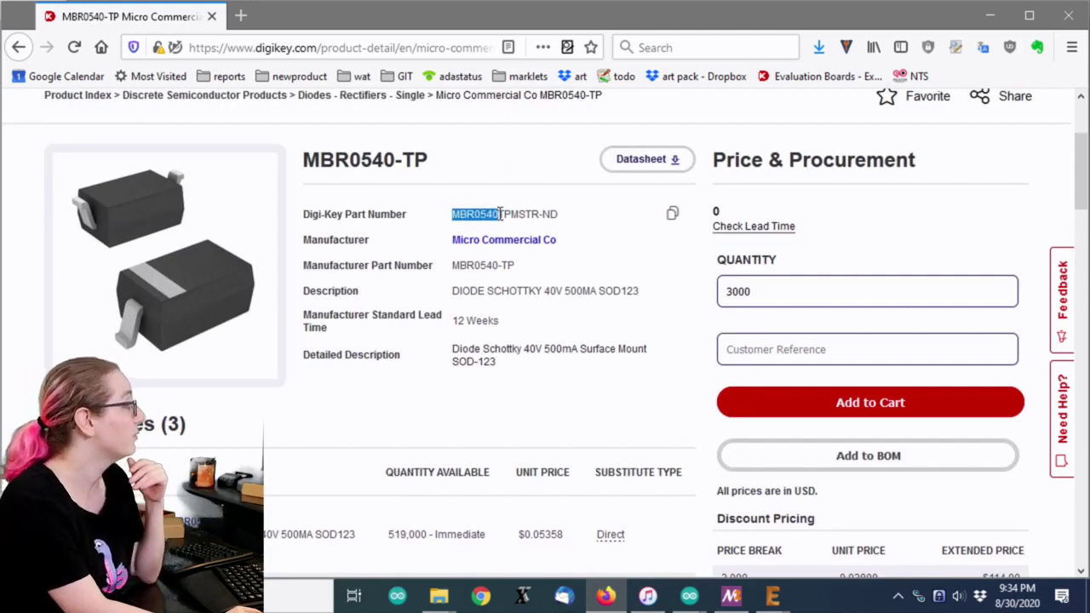
scroll(477, 187, down, 2)
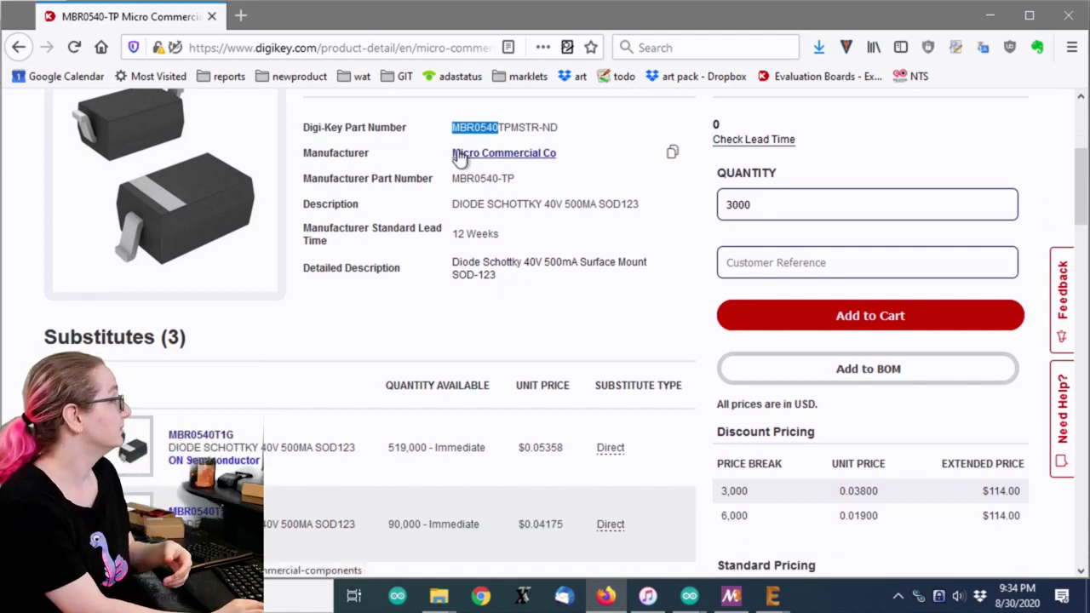
scroll(636, 270, up, 2)
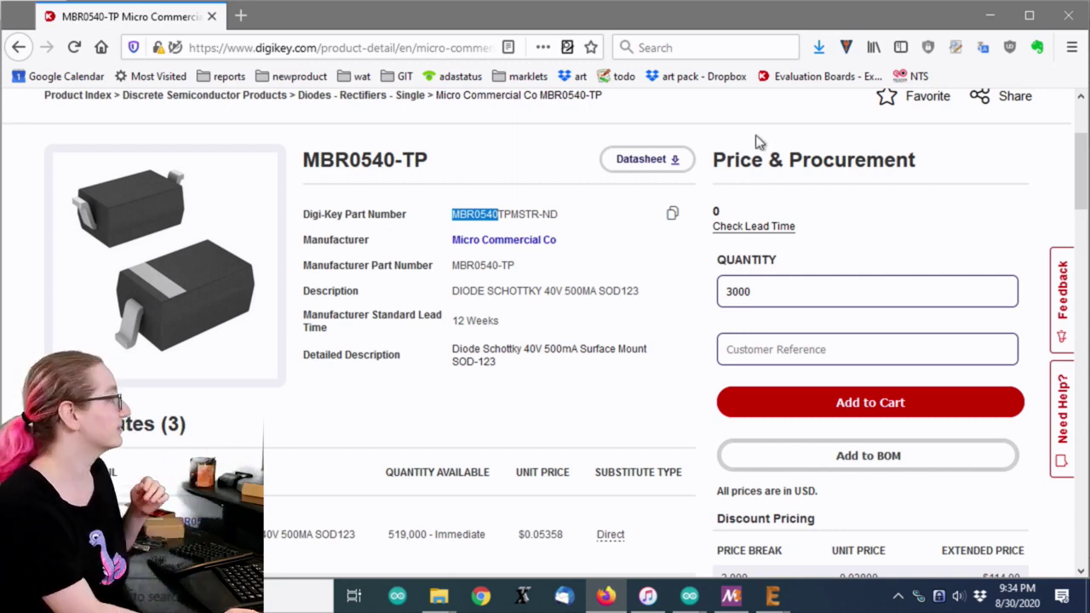
scroll(697, 270, down, 2)
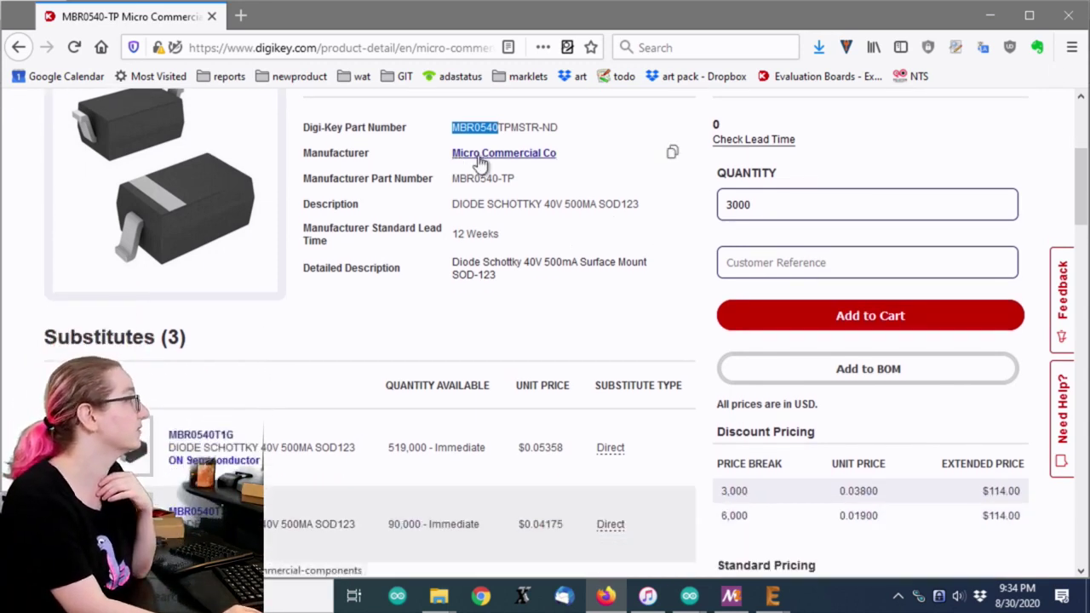
scroll(596, 161, down, 2)
scroll(592, 163, down, 2)
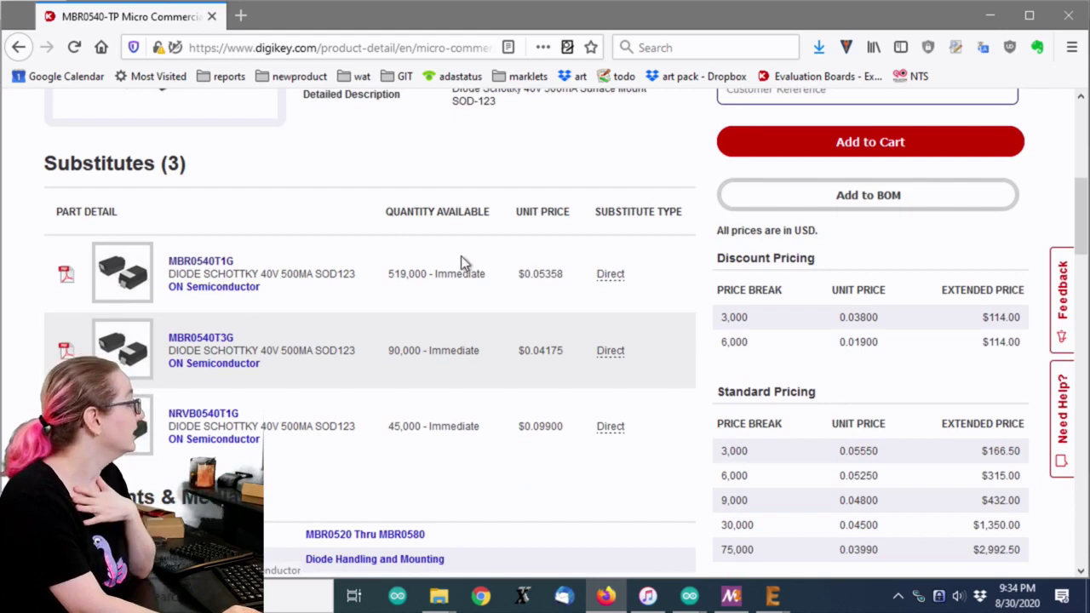
scroll(684, 281, down, 10)
scroll(682, 267, down, 4)
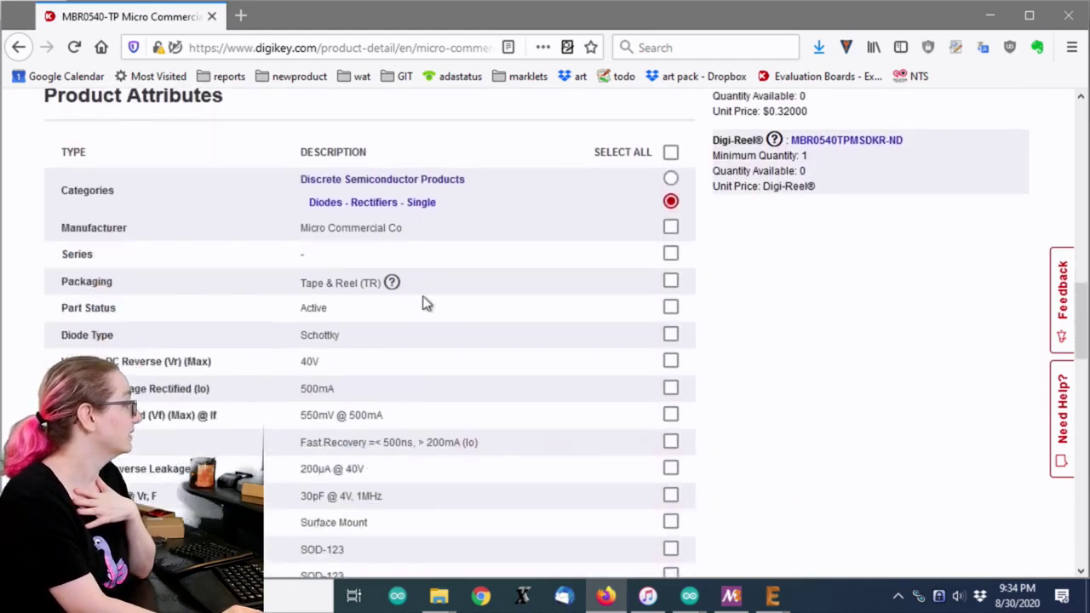
scroll(370, 524, down, 2)
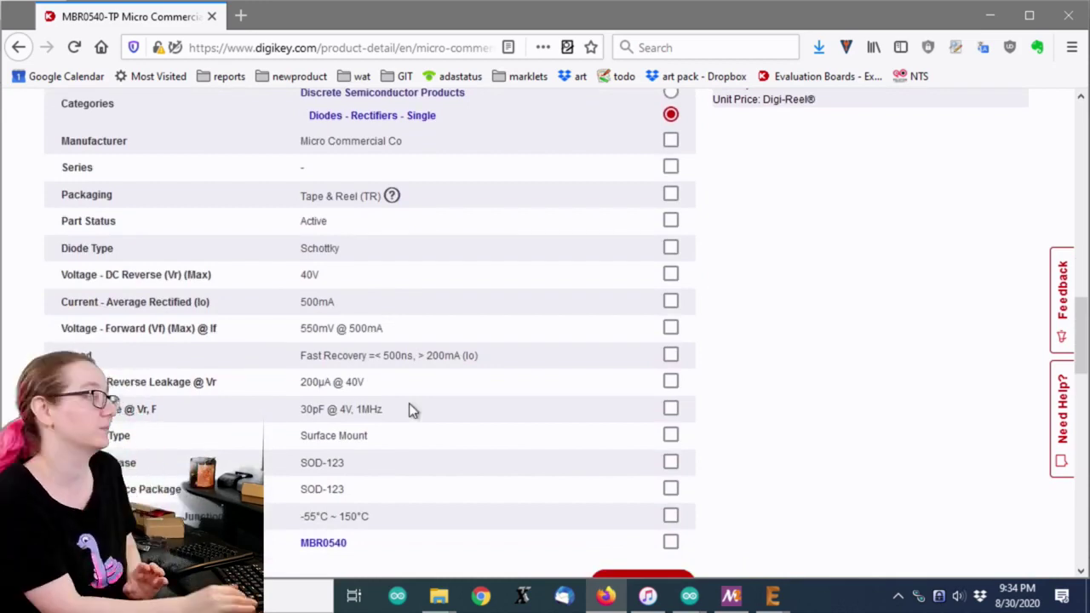
scroll(391, 264, up, 18)
scroll(412, 300, down, 2)
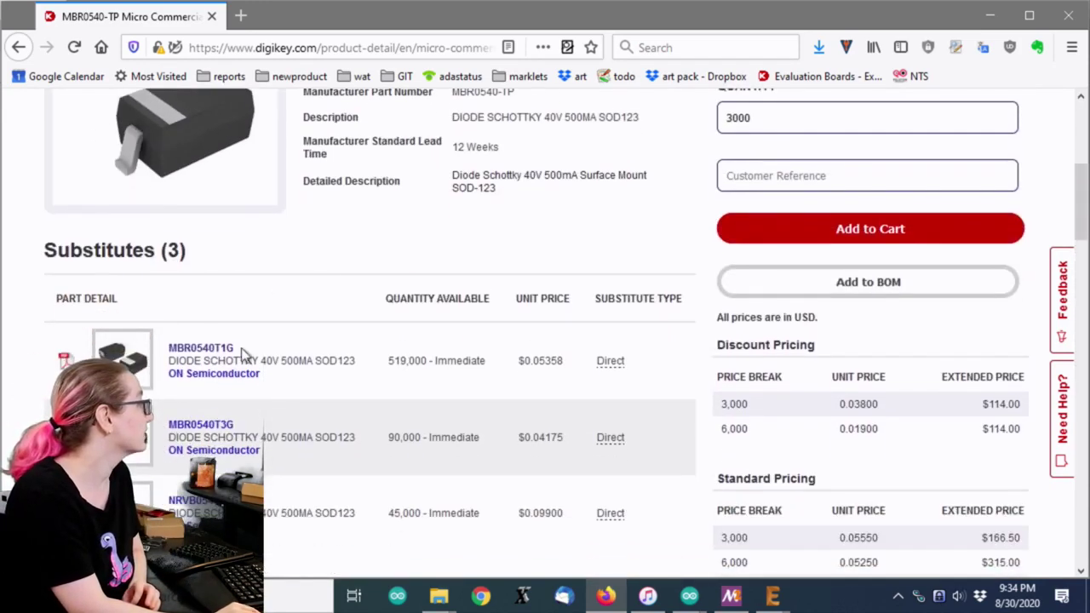
click(194, 353)
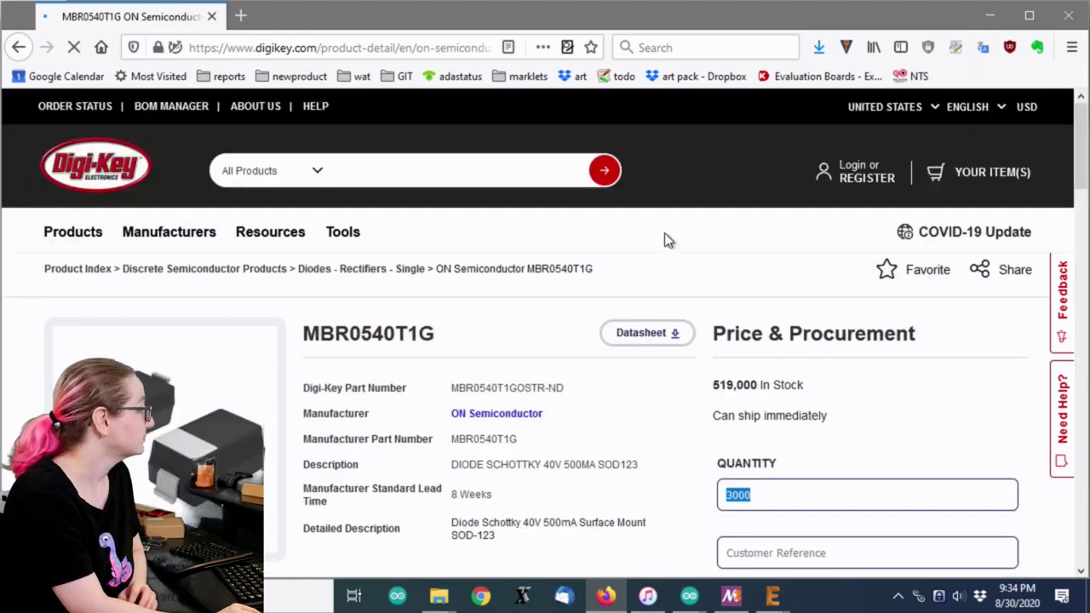
Scroll through the MBR0540T1G pricing and product attributes.
scroll(667, 236, down, 6)
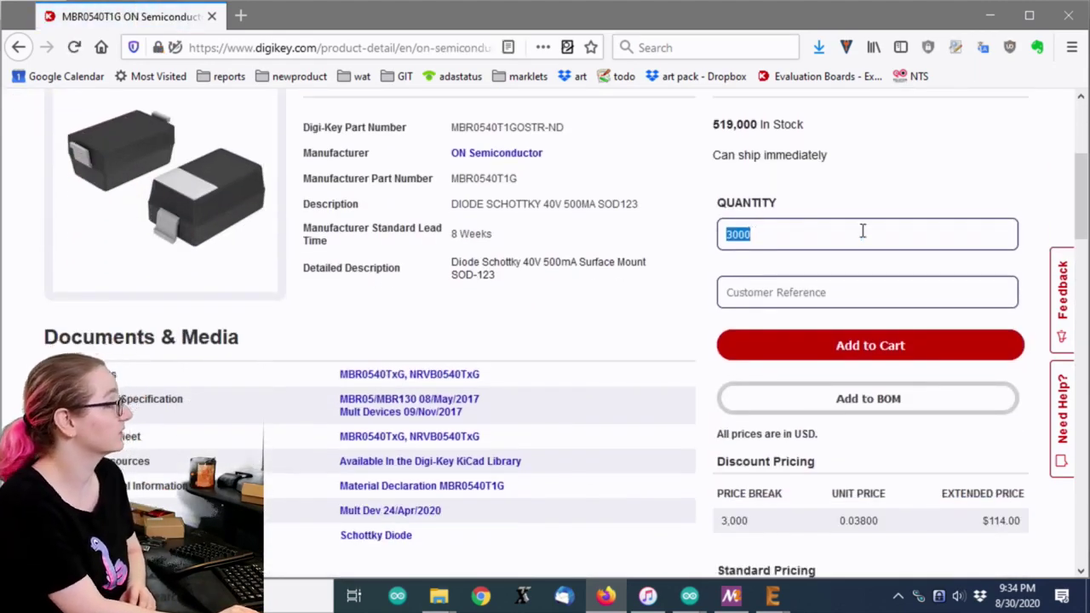
scroll(861, 231, up, 1)
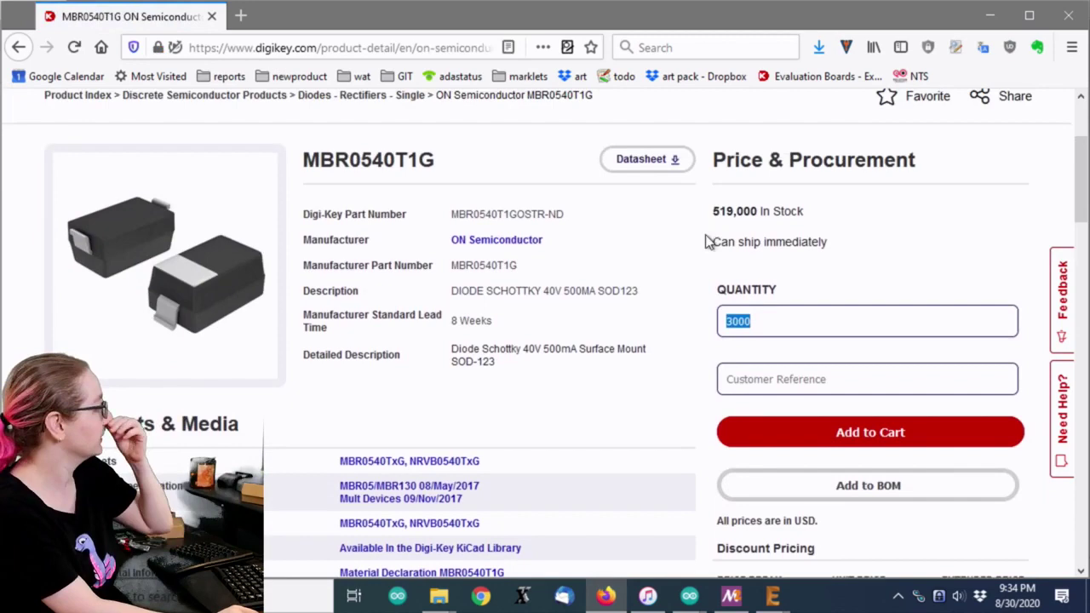
scroll(707, 242, down, 10)
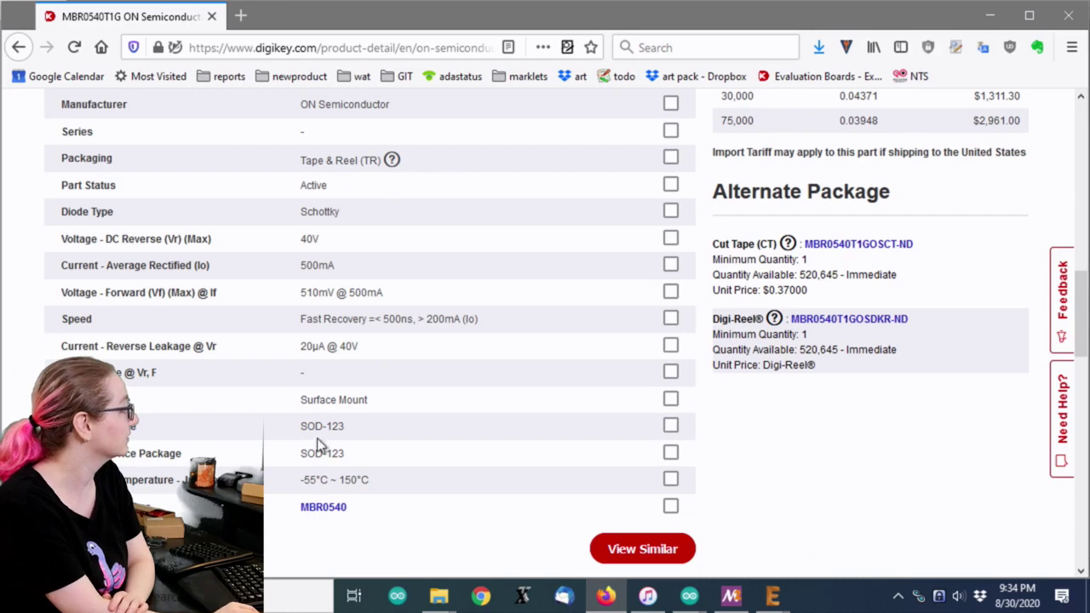
scroll(530, 297, up, 5)
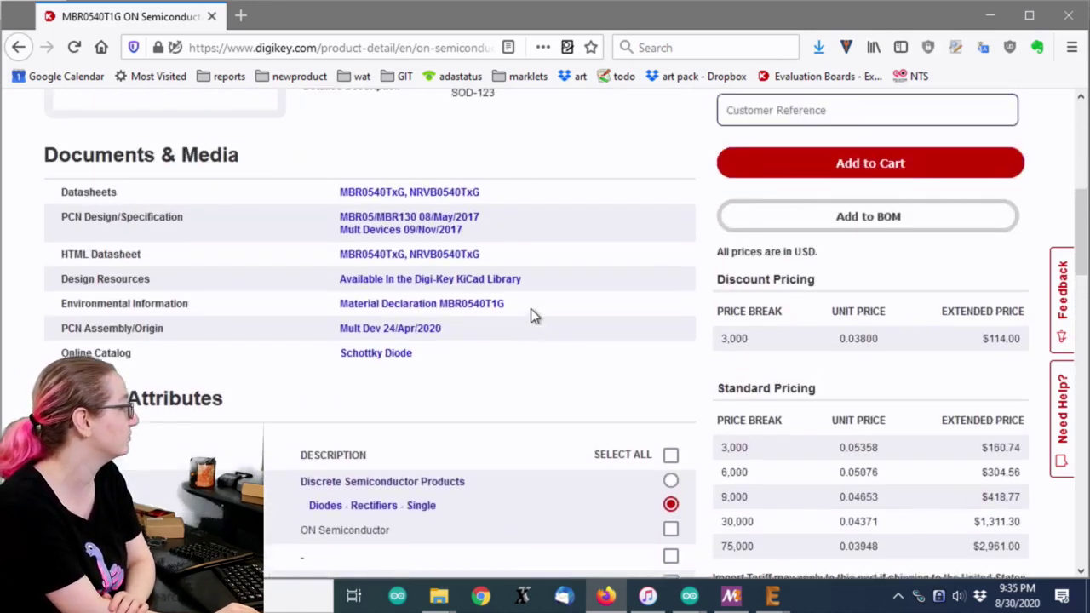
click(21, 49)
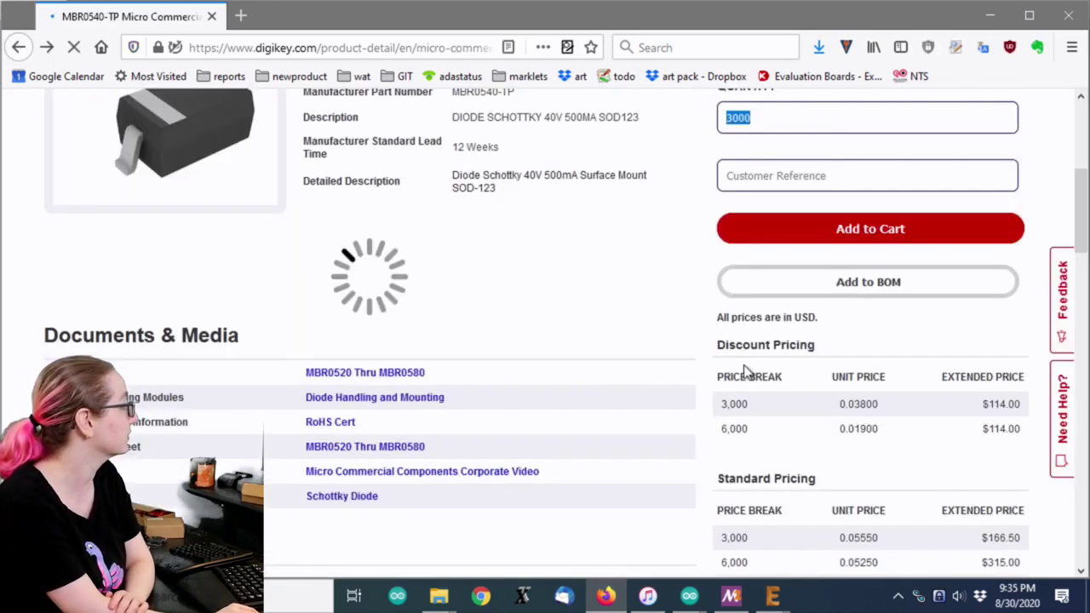
scroll(608, 286, down, 3)
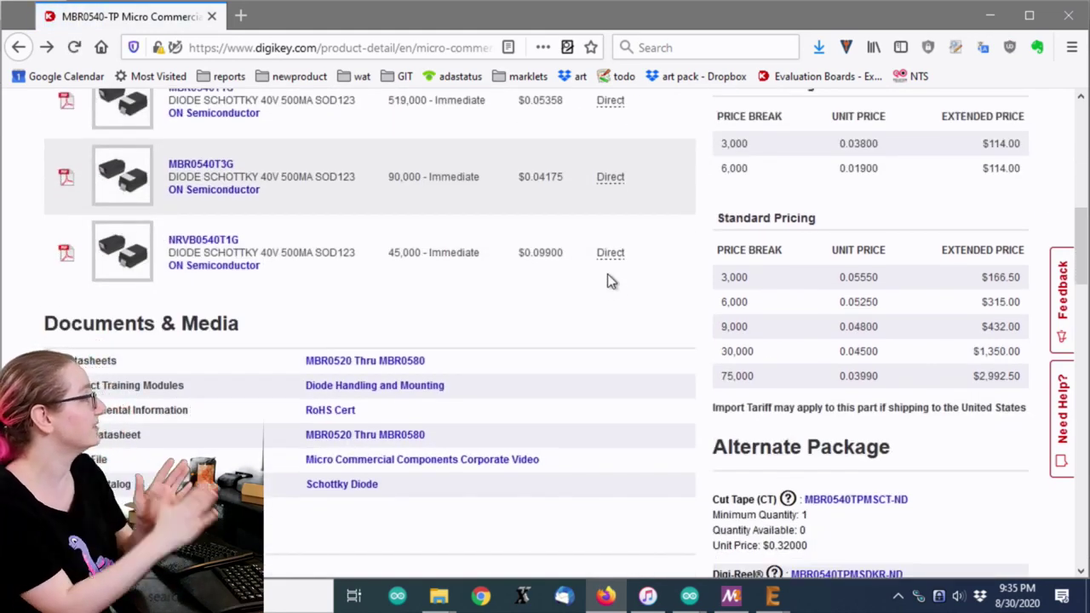
scroll(596, 260, up, 2)
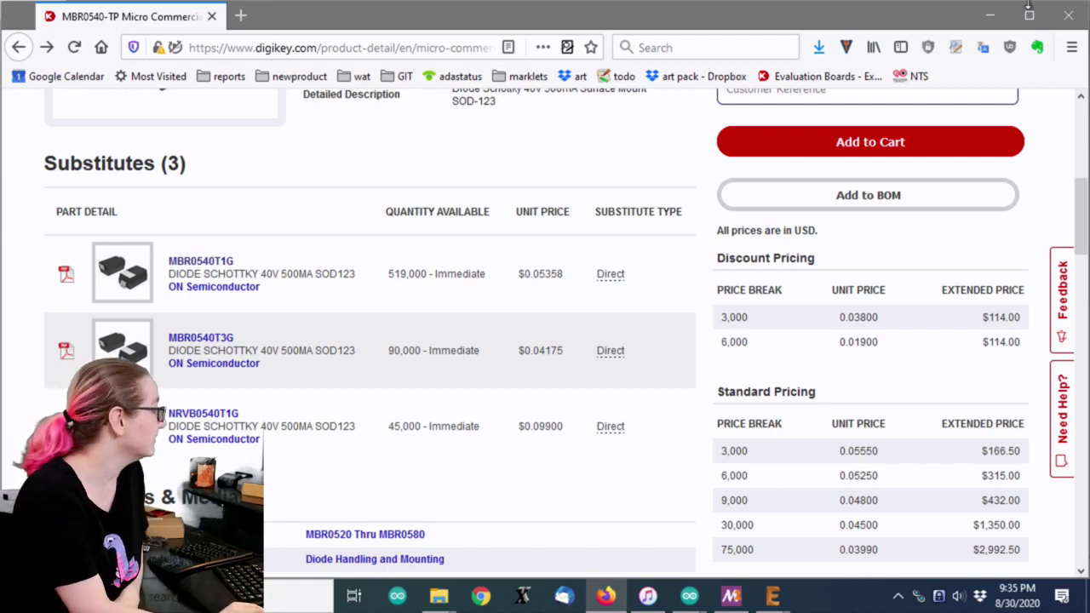
scroll(536, 245, down, 5)
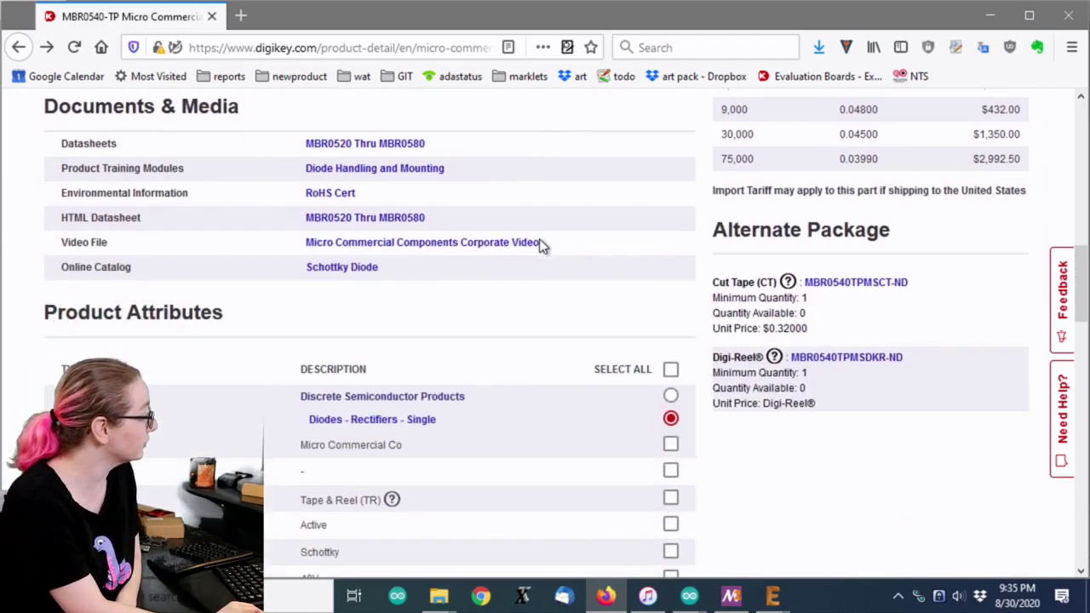
scroll(542, 244, down, 3)
drag(46, 182, 223, 191)
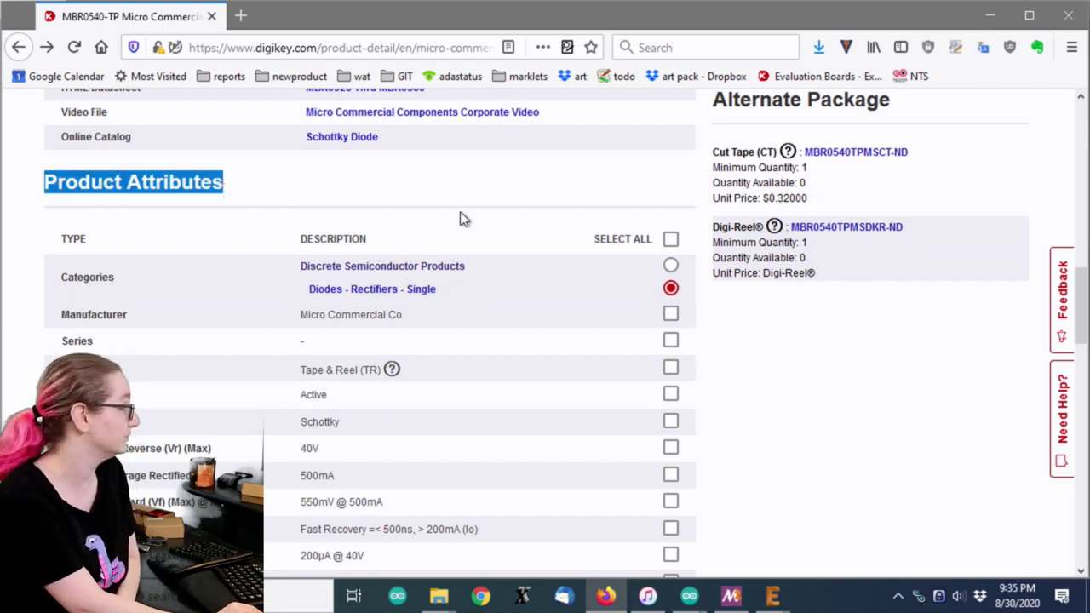
scroll(462, 219, down, 2)
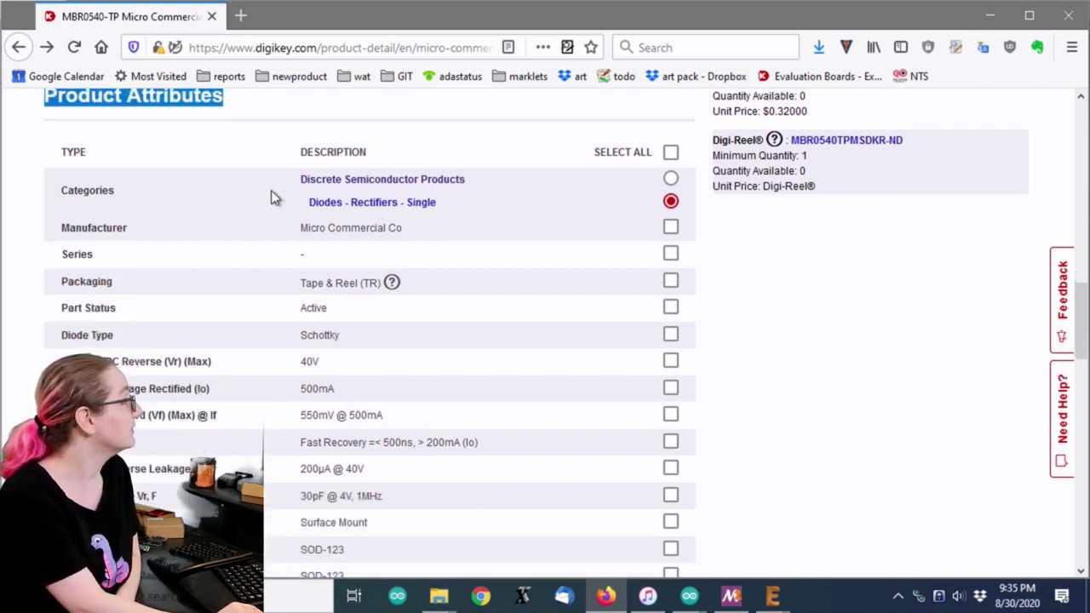
scroll(569, 190, down, 4)
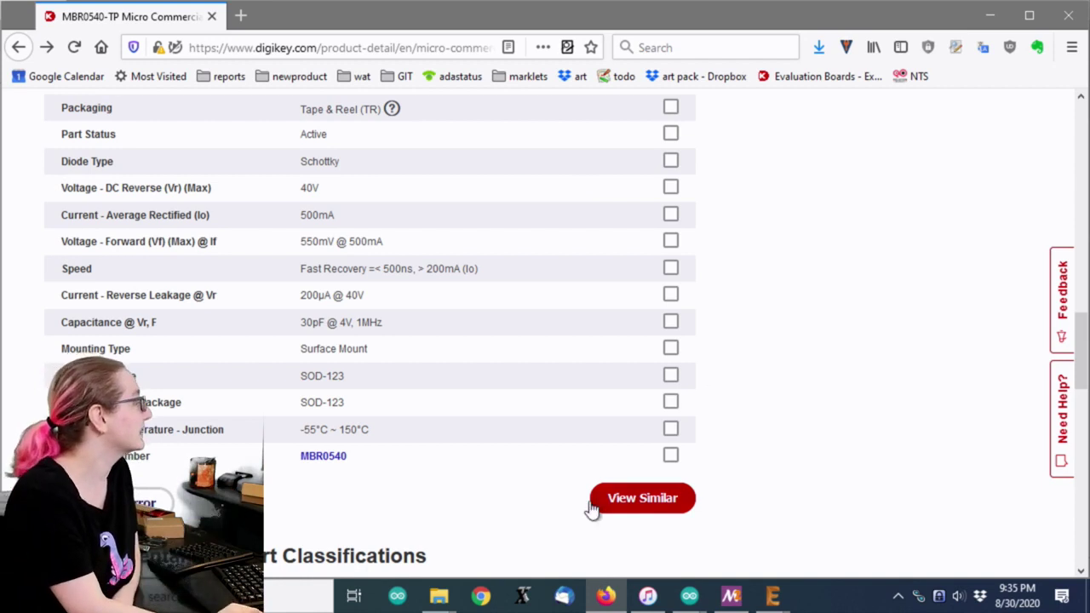
scroll(757, 477, up, 4)
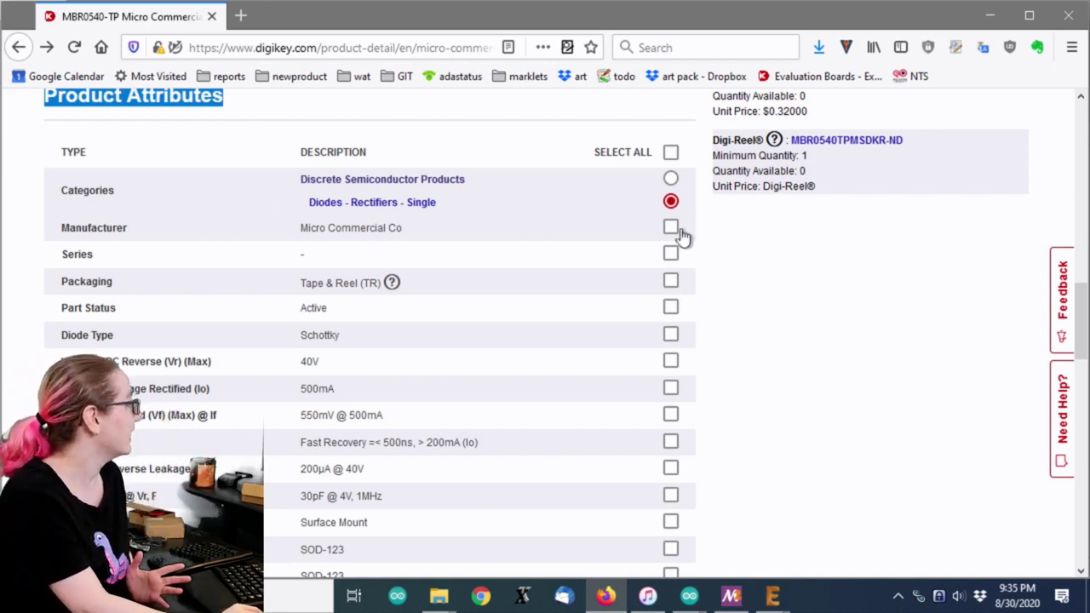
Mark Tape & Reel packaging, Active status, Schottky, 40V and 500mA as matching criteria.
drag(302, 225, 426, 244)
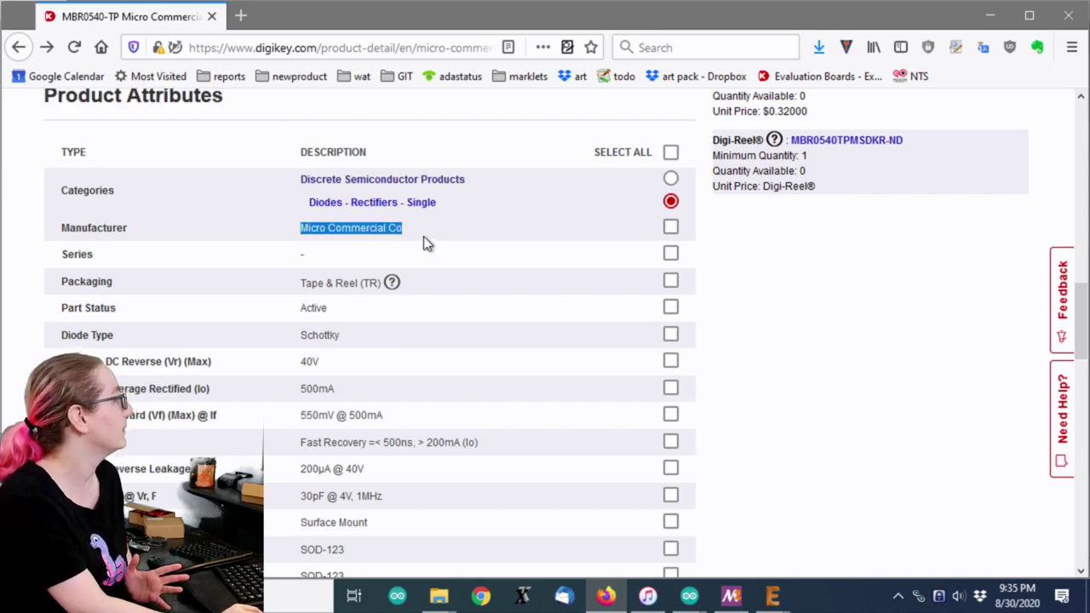
click(672, 283)
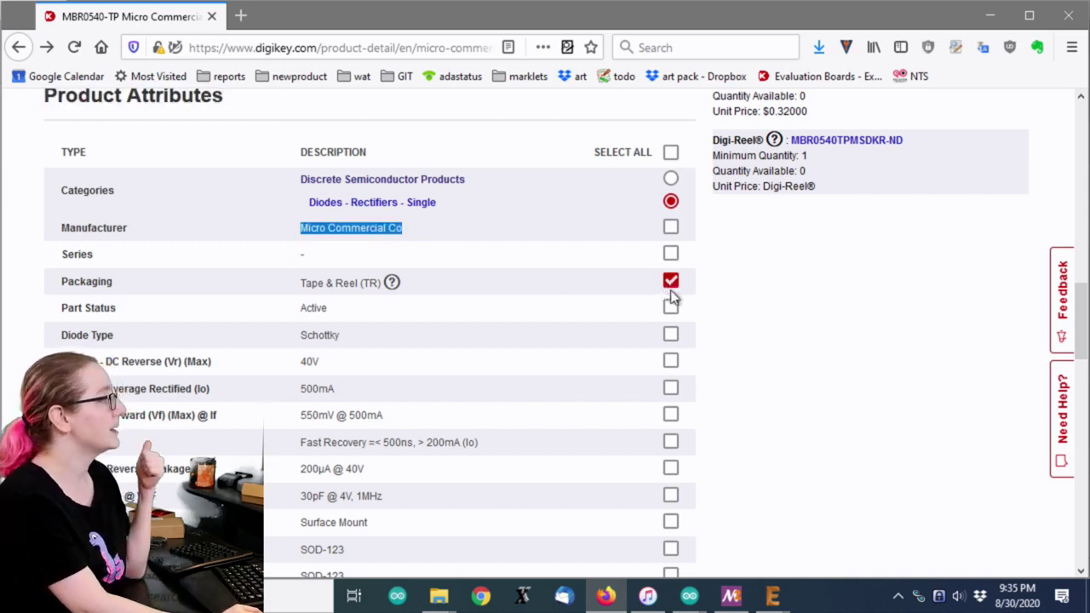
click(671, 308)
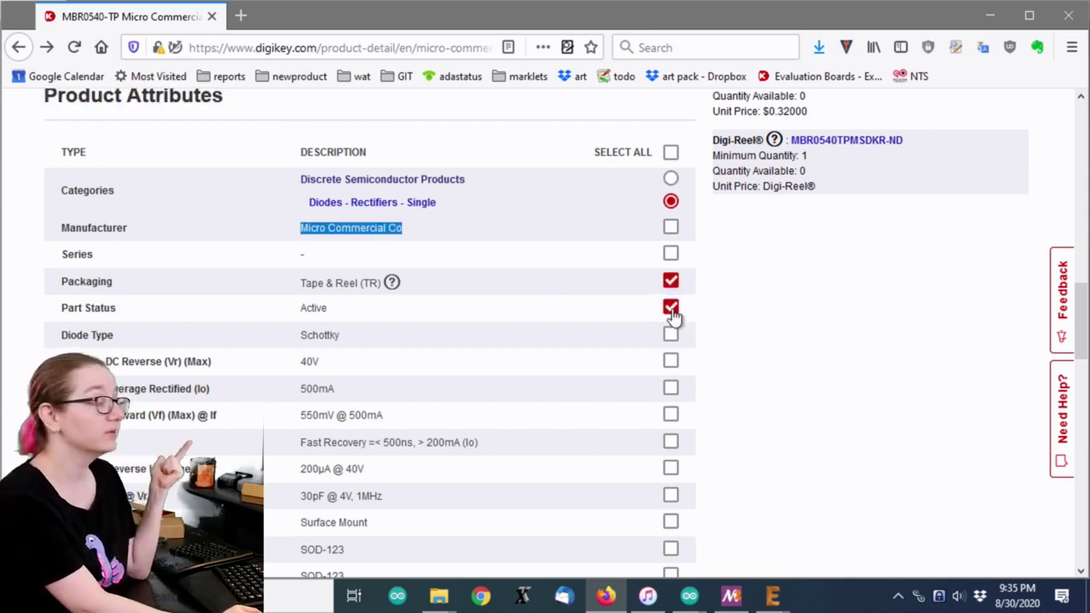
click(671, 337)
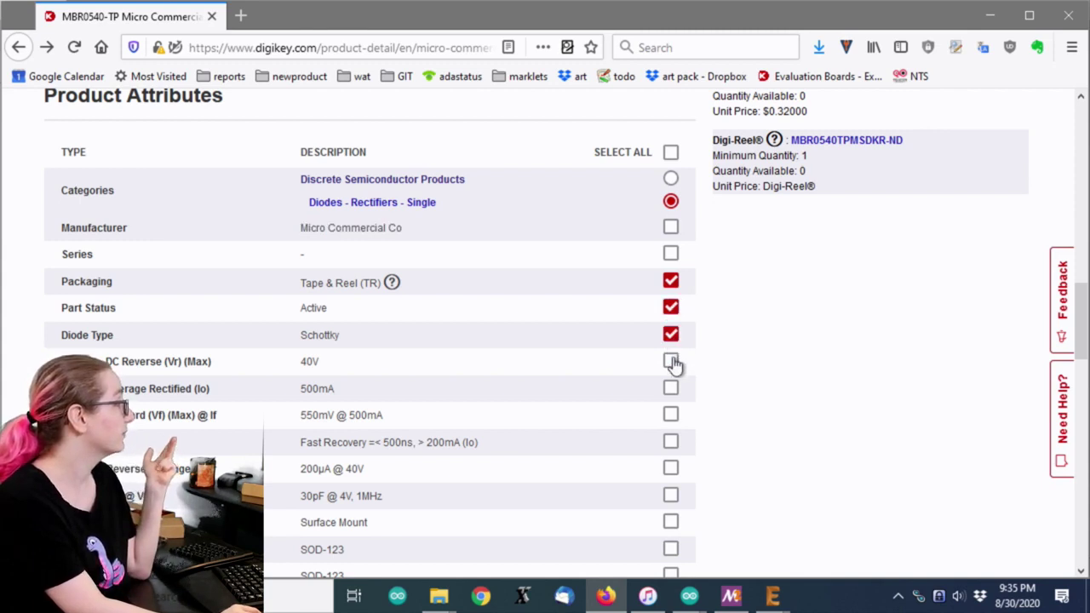
click(672, 363)
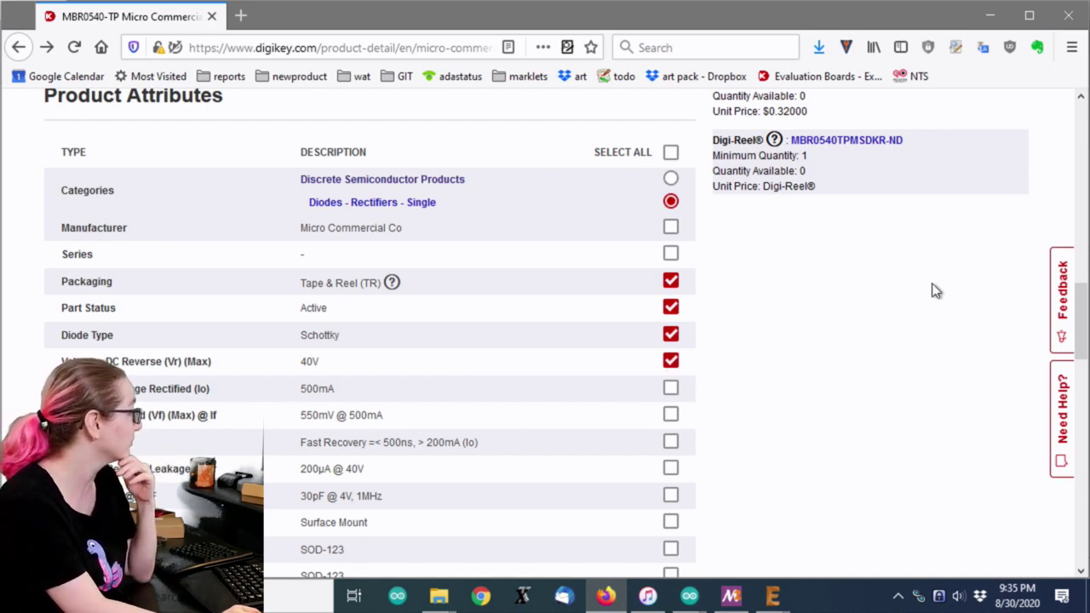
scroll(727, 294, down, 2)
click(673, 302)
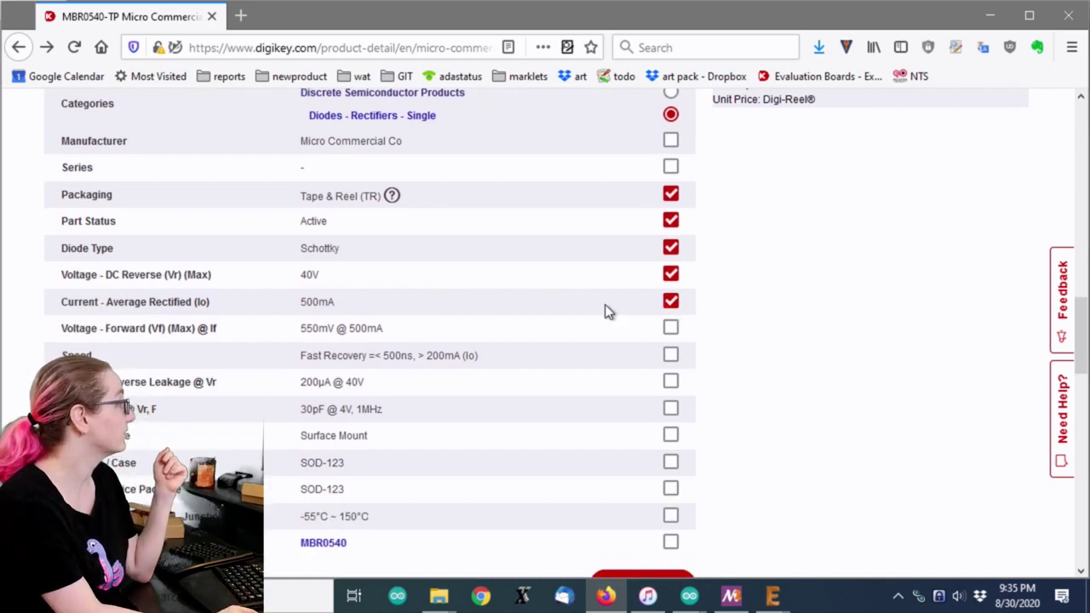
Also match Fast Recovery speed, Surface Mount, SOD-123 and -55°C ~ 150°C, then view similar parts.
drag(90, 336, 384, 331)
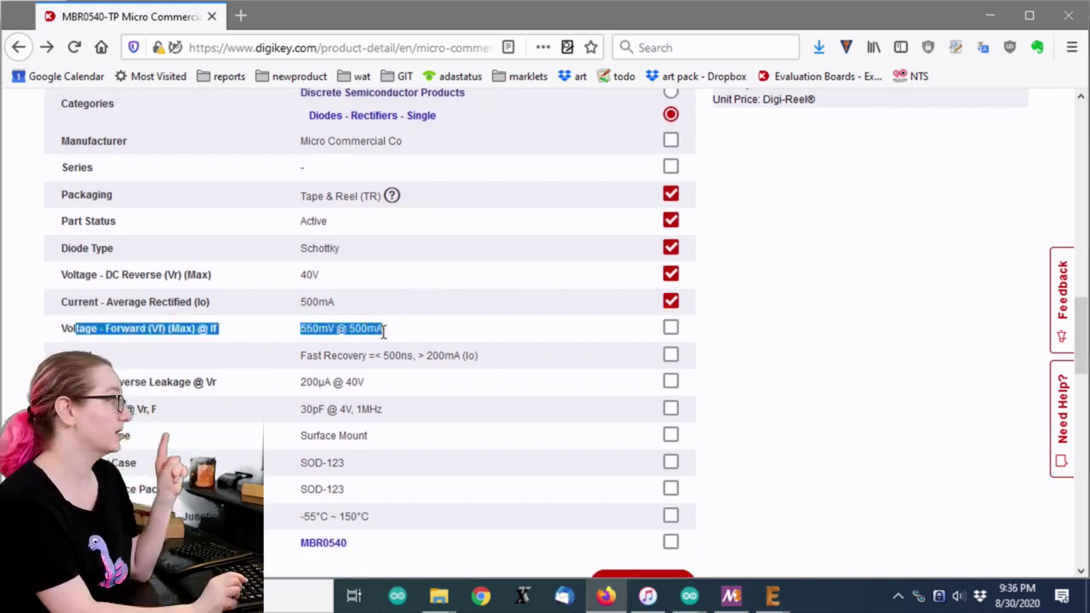
click(672, 360)
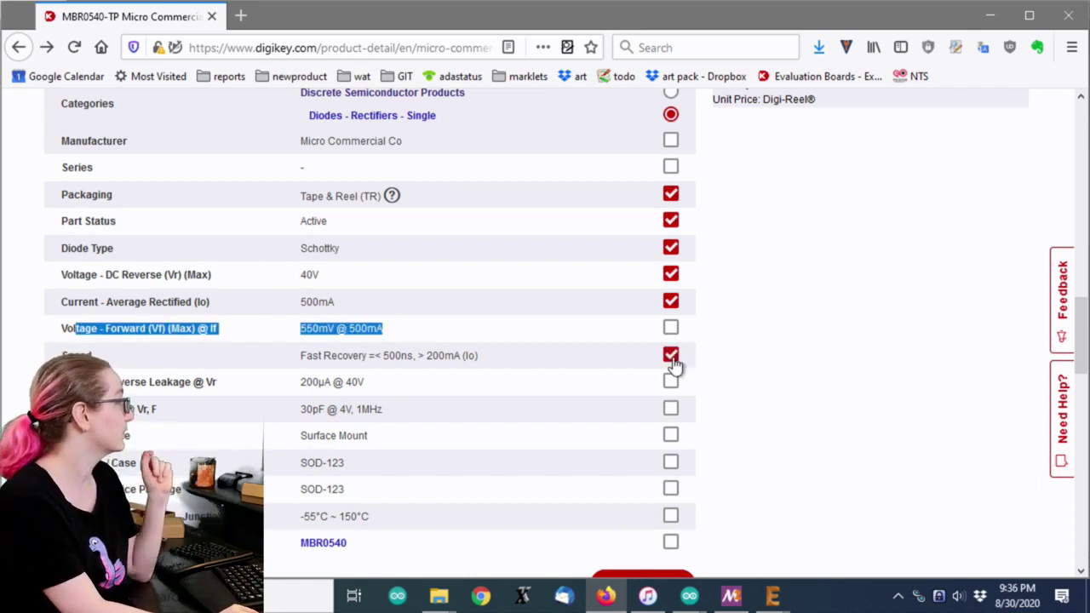
drag(85, 385, 403, 336)
scroll(353, 352, down, 2)
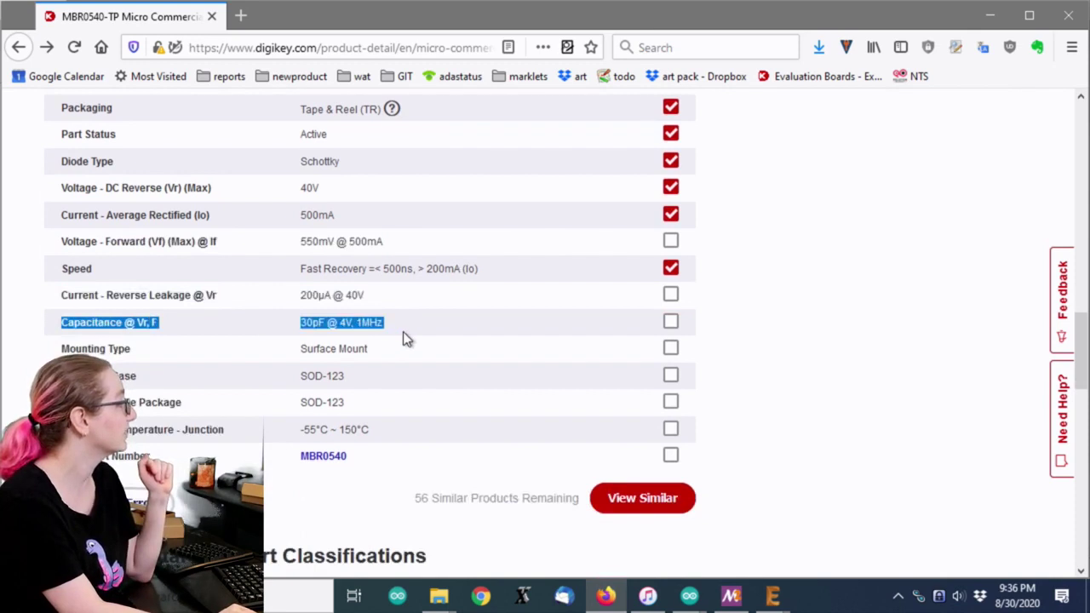
click(672, 350)
click(673, 377)
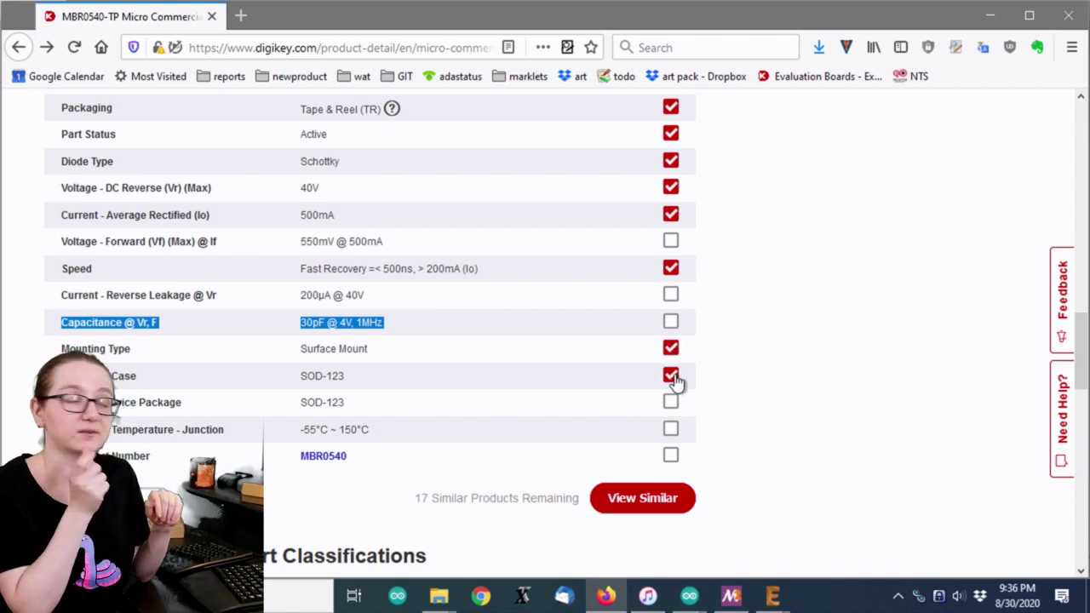
click(671, 431)
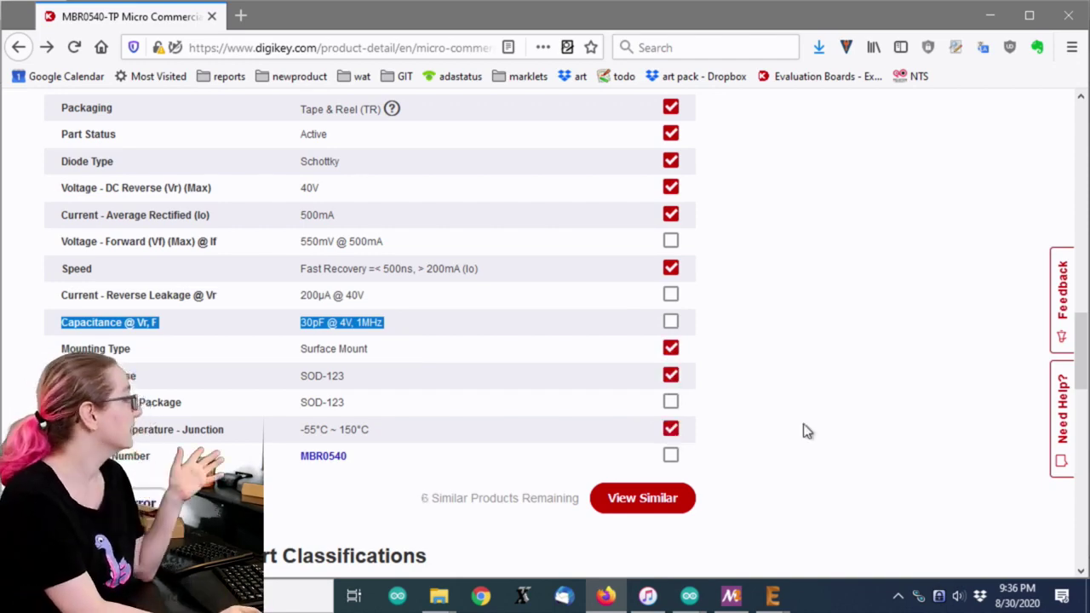
click(656, 505)
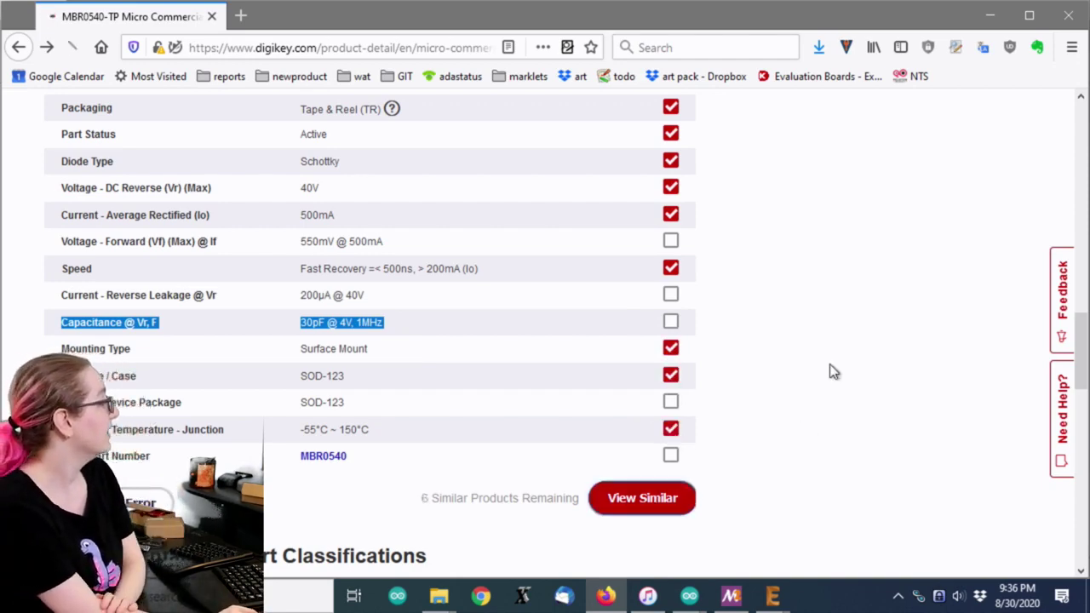
Select 510mV @ 500mA in the Voltage - Forward (Vf) filter list.
scroll(847, 357, down, 10)
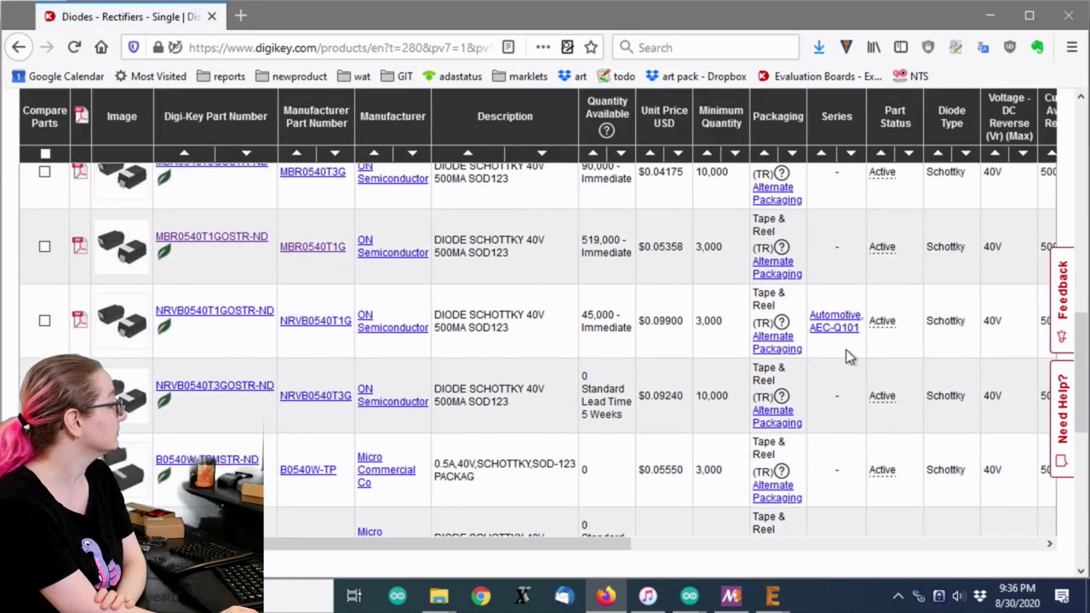
scroll(847, 357, up, 1)
scroll(620, 231, down, 1)
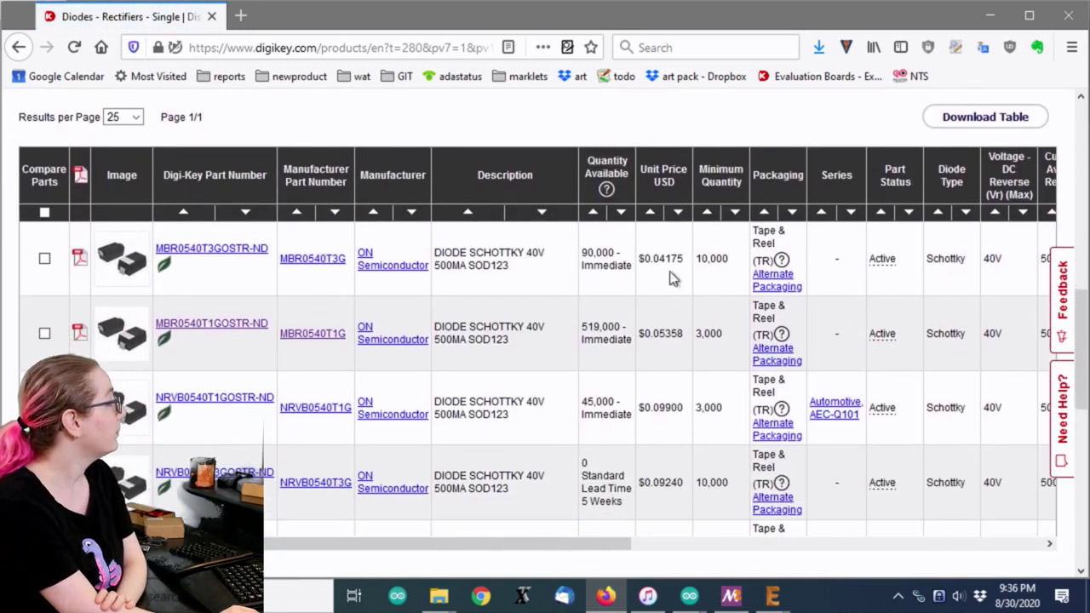
scroll(672, 275, up, 3)
scroll(673, 268, up, 4)
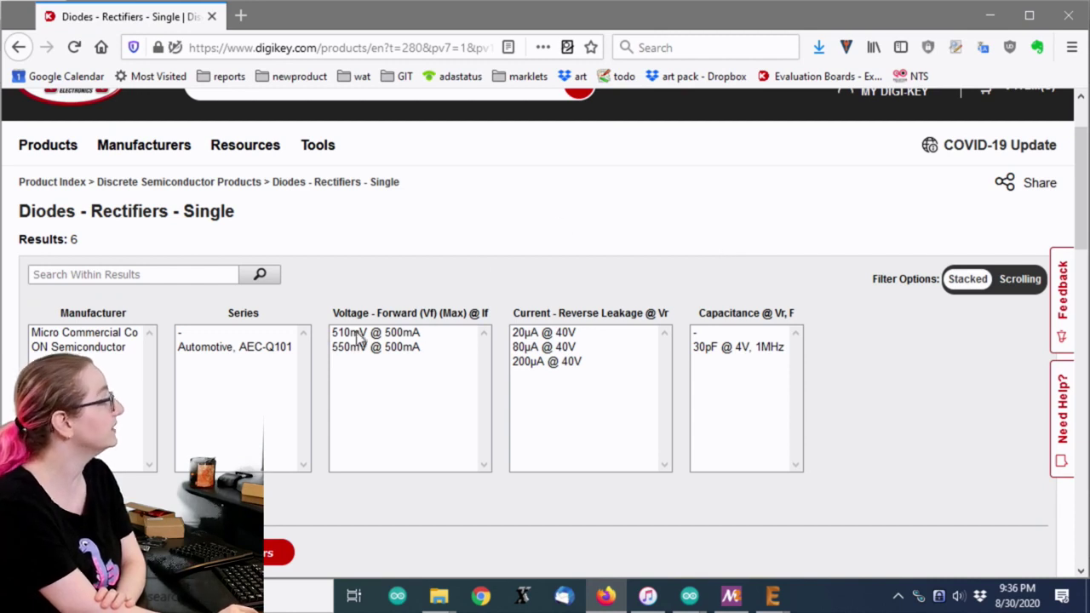
click(402, 333)
click(401, 347)
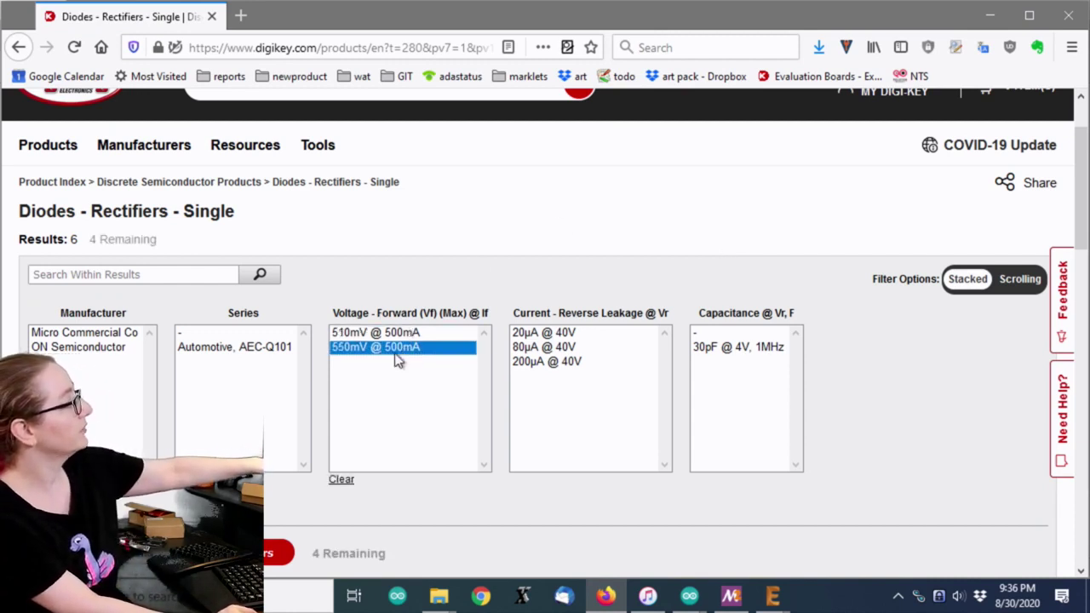
click(405, 339)
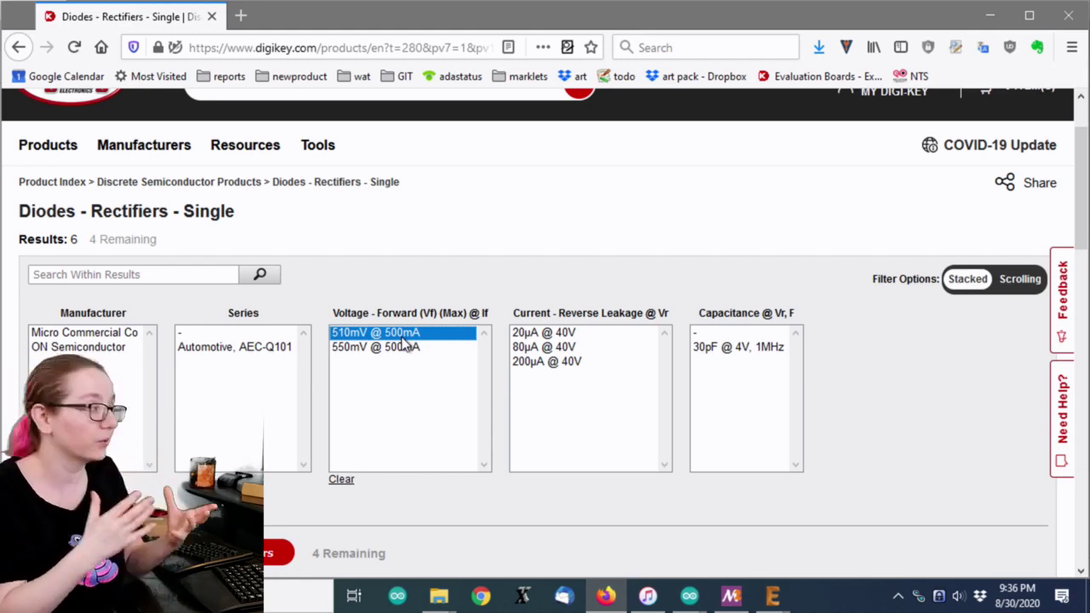
Apply the In Stock filter, narrowing results to MBR0540T3G, MBR0540T1G and NRVB0540T1G.
scroll(536, 372, down, 8)
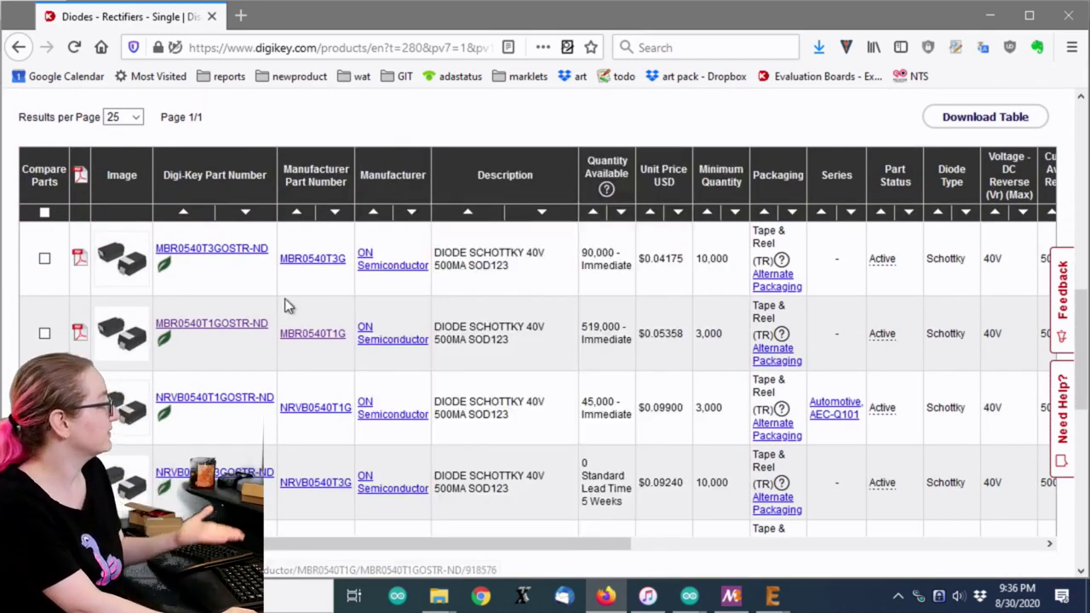
scroll(287, 307, down, 3)
scroll(601, 316, up, 1)
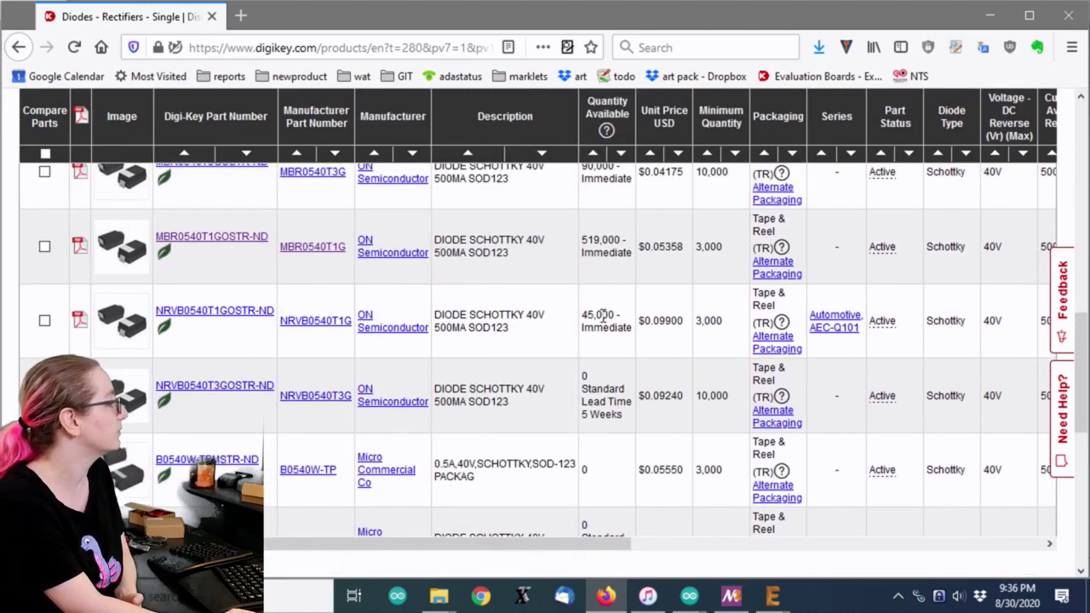
scroll(603, 316, up, 3)
scroll(219, 296, down, 1)
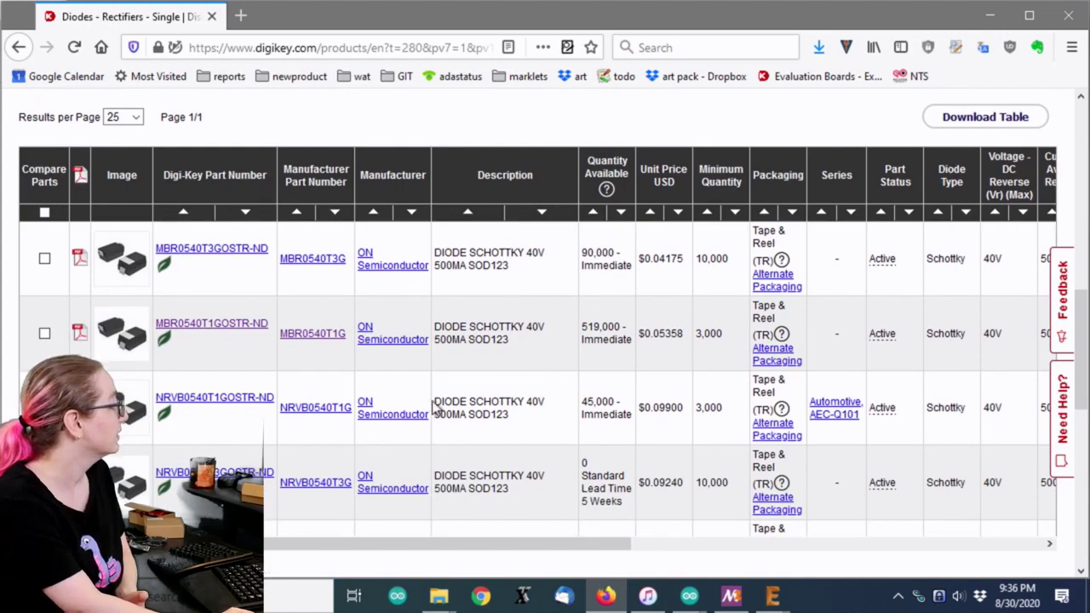
scroll(435, 408, up, 3)
scroll(499, 395, up, 3)
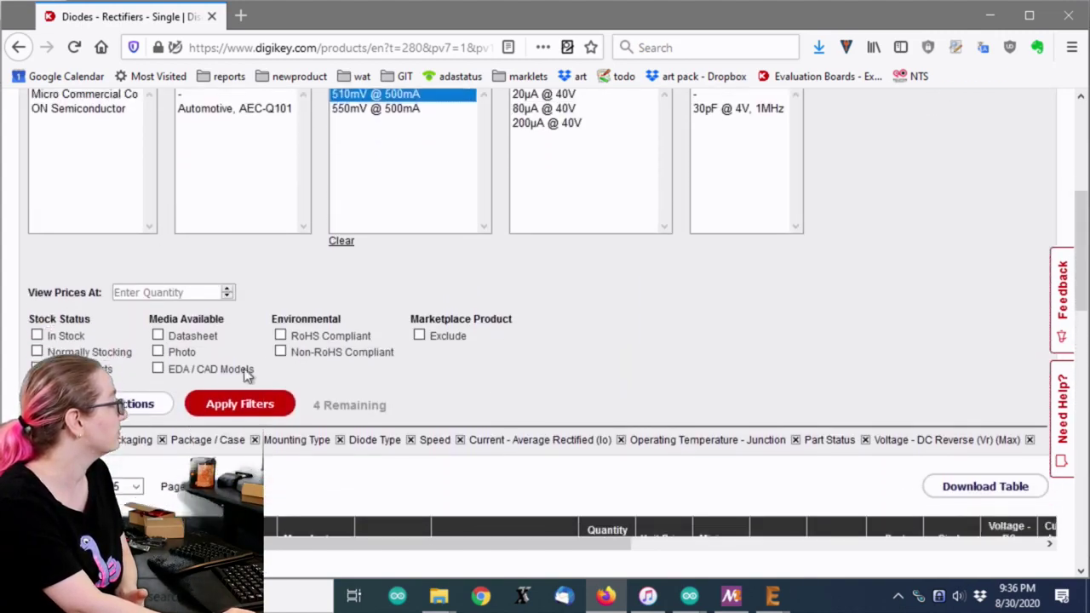
scroll(246, 376, down, 1)
click(36, 312)
click(256, 382)
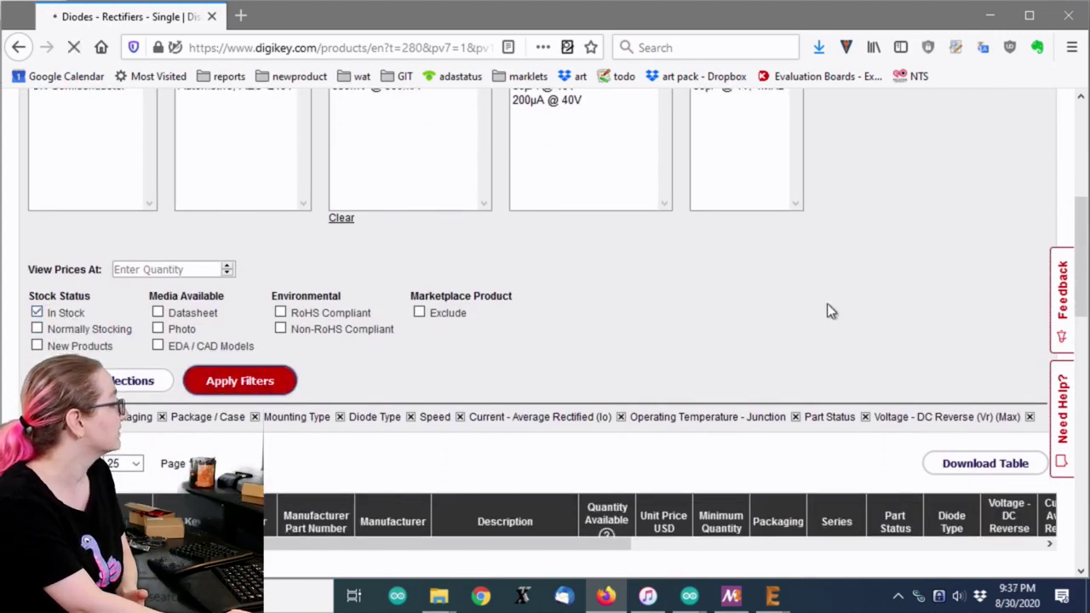
scroll(824, 296, down, 10)
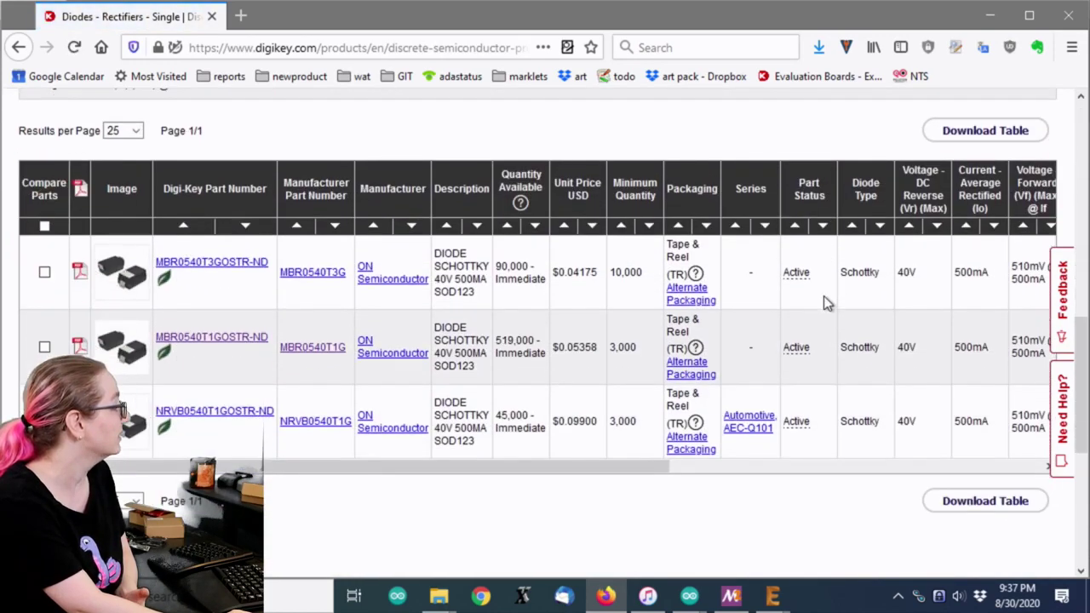